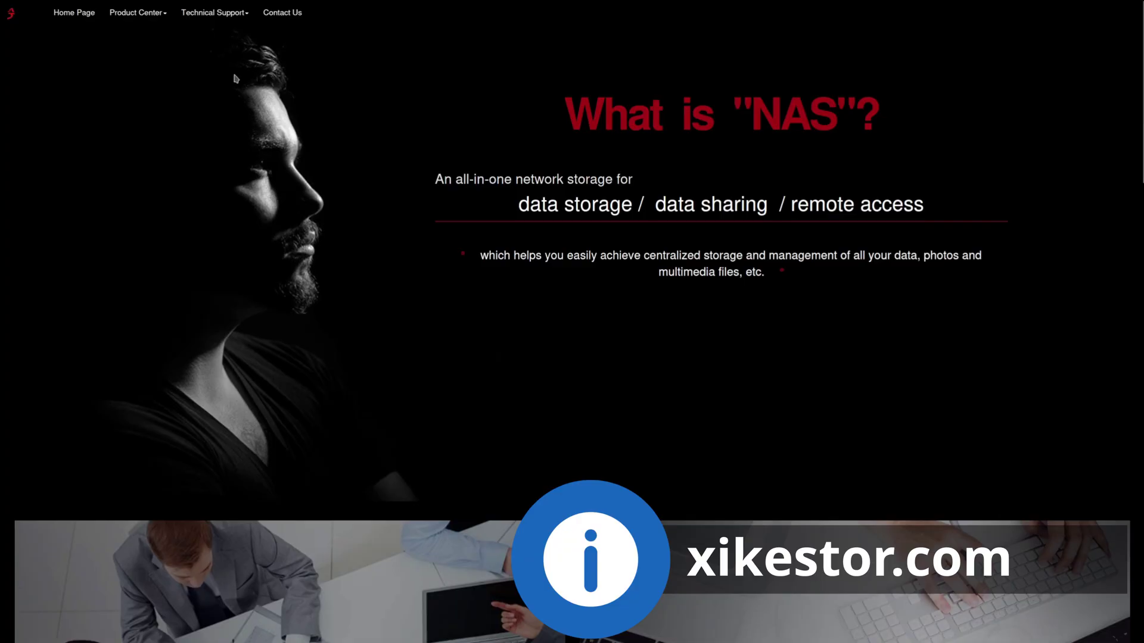
In the Download Center, filter to Switch, SKS7300 series, model SKS7300-12GPY2XGT2XGS.
click(209, 59)
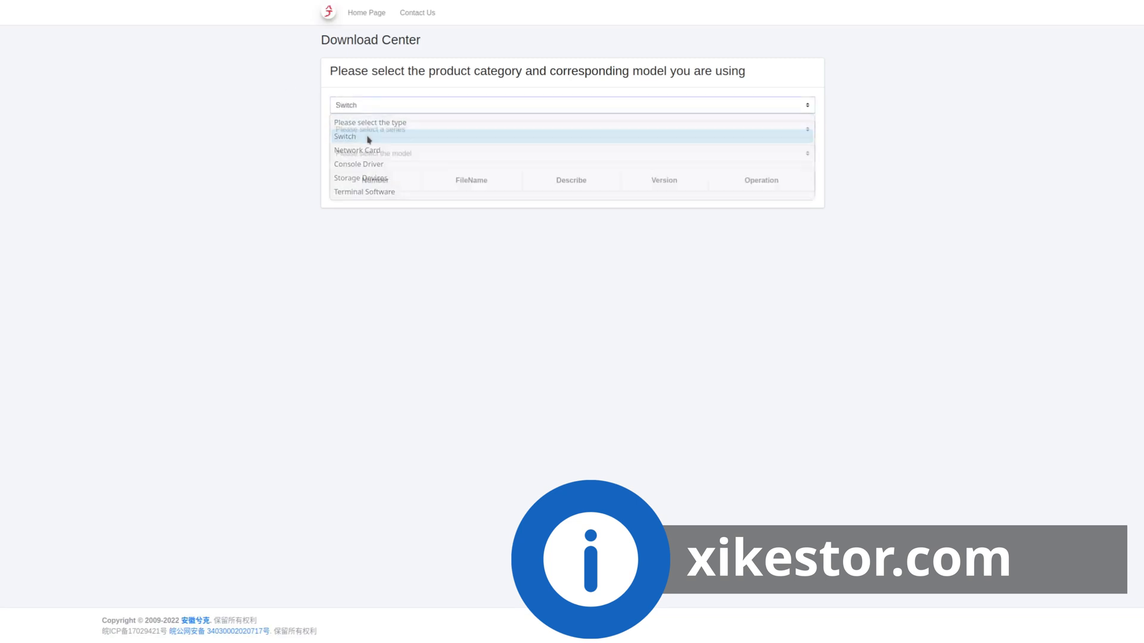
click(367, 143)
click(396, 187)
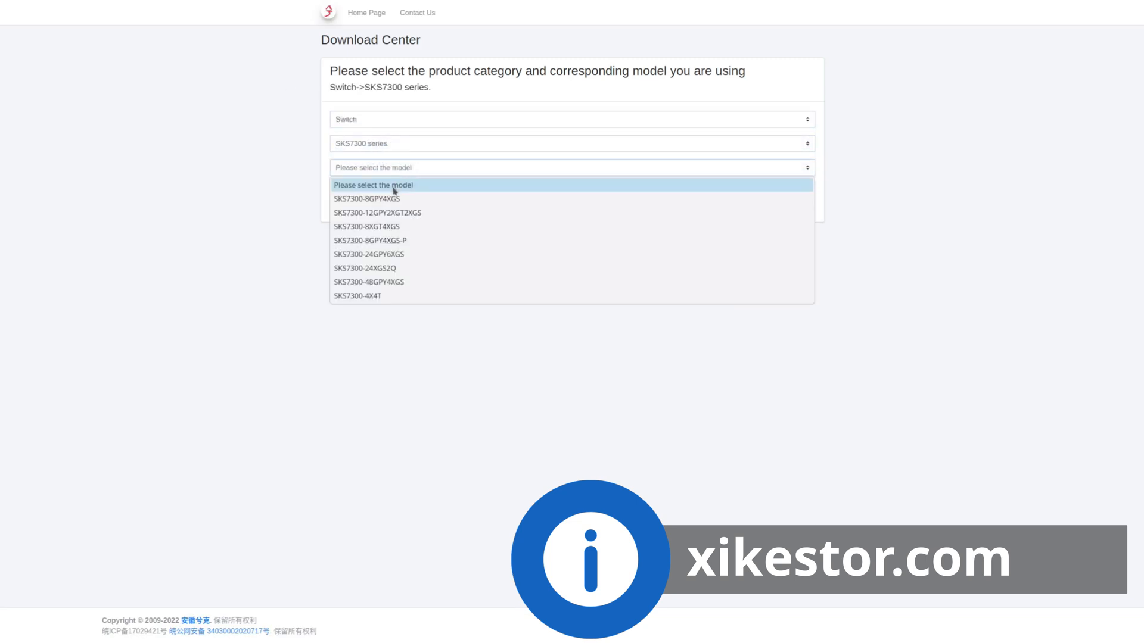
click(387, 214)
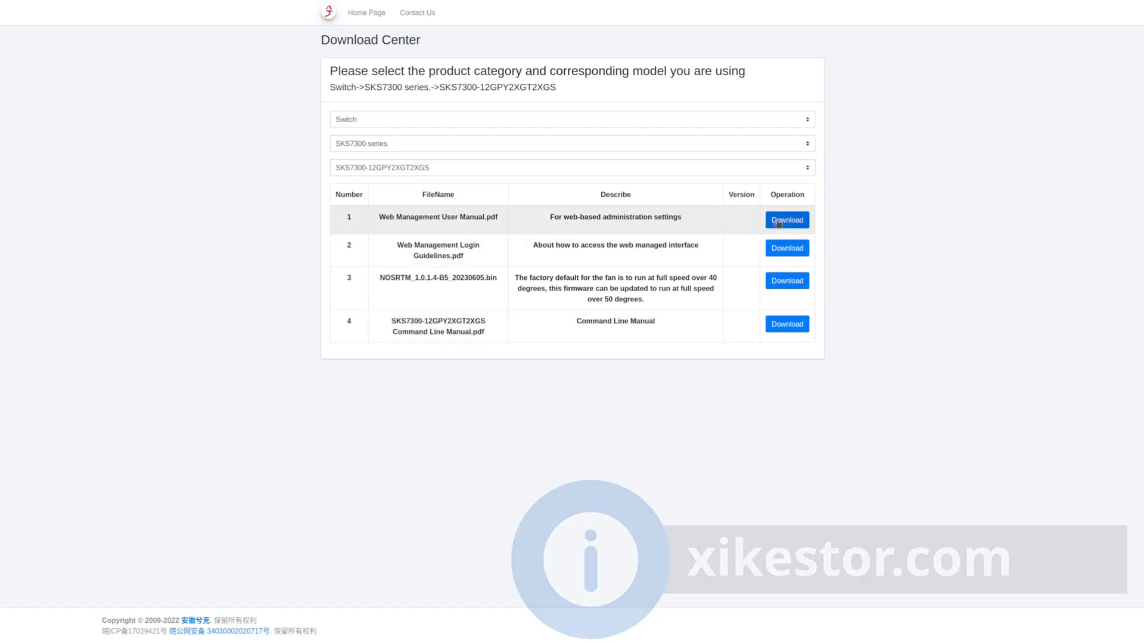
Download the Web Management User Manual PDF and view it.
click(786, 221)
click(894, 20)
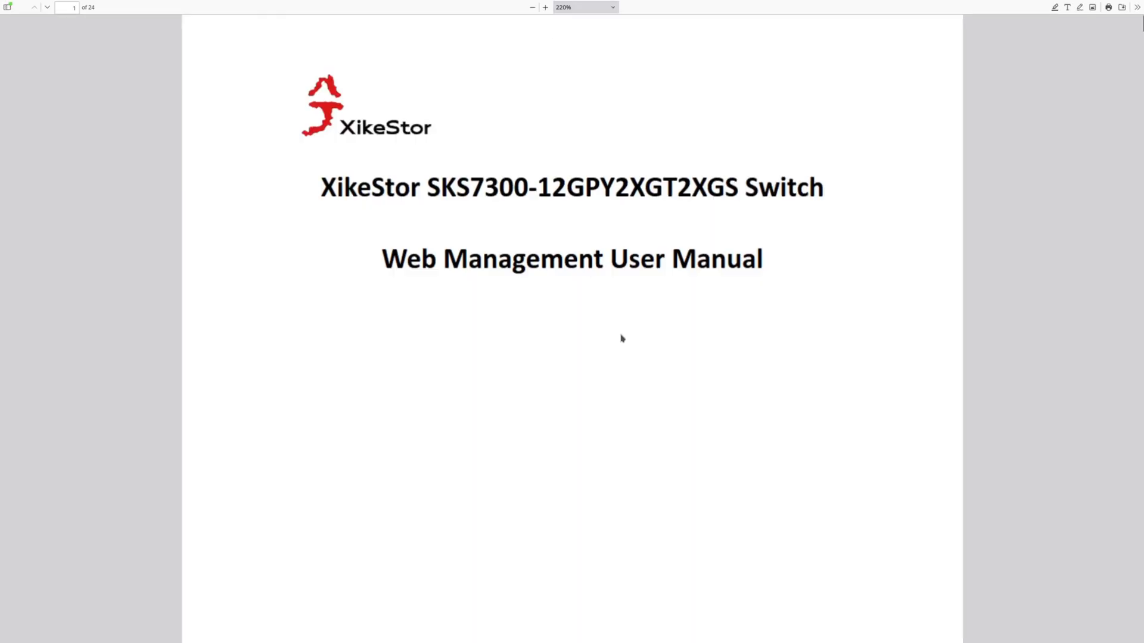
scroll(688, 412, down, 5)
scroll(688, 413, down, 5)
scroll(685, 412, down, 4)
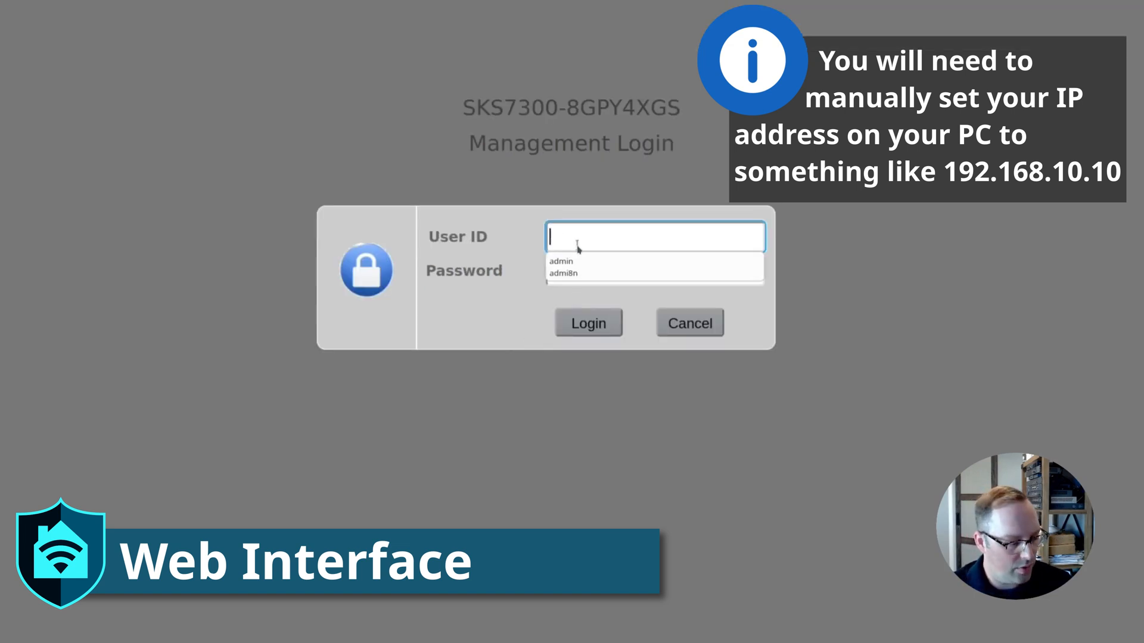
Log into the switch and set the interface language to English.
key(Return)
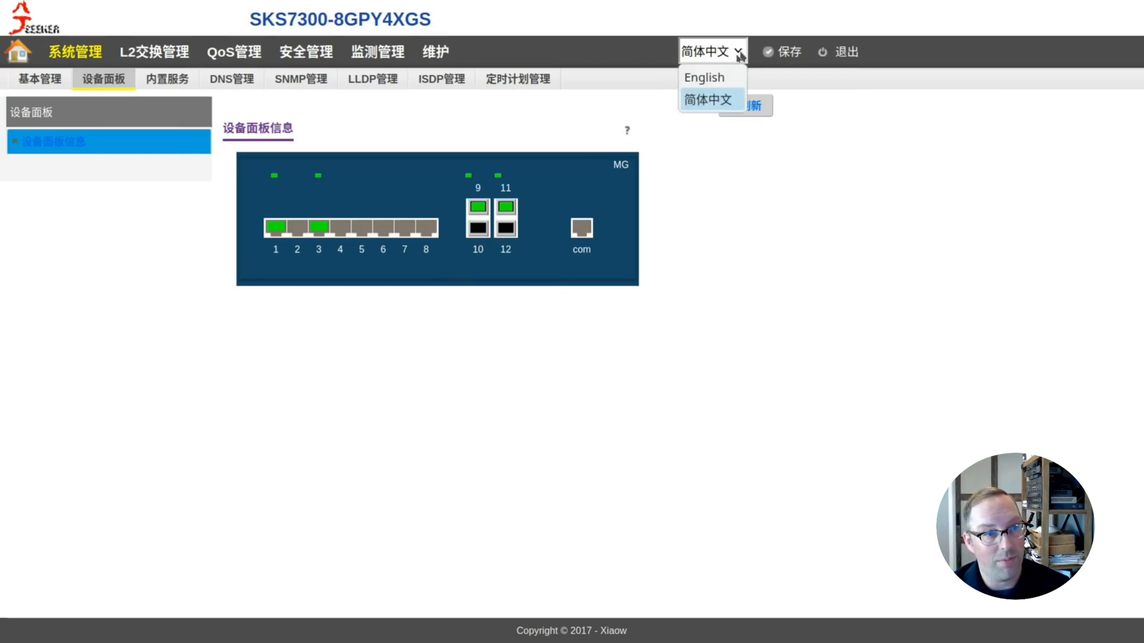
click(723, 78)
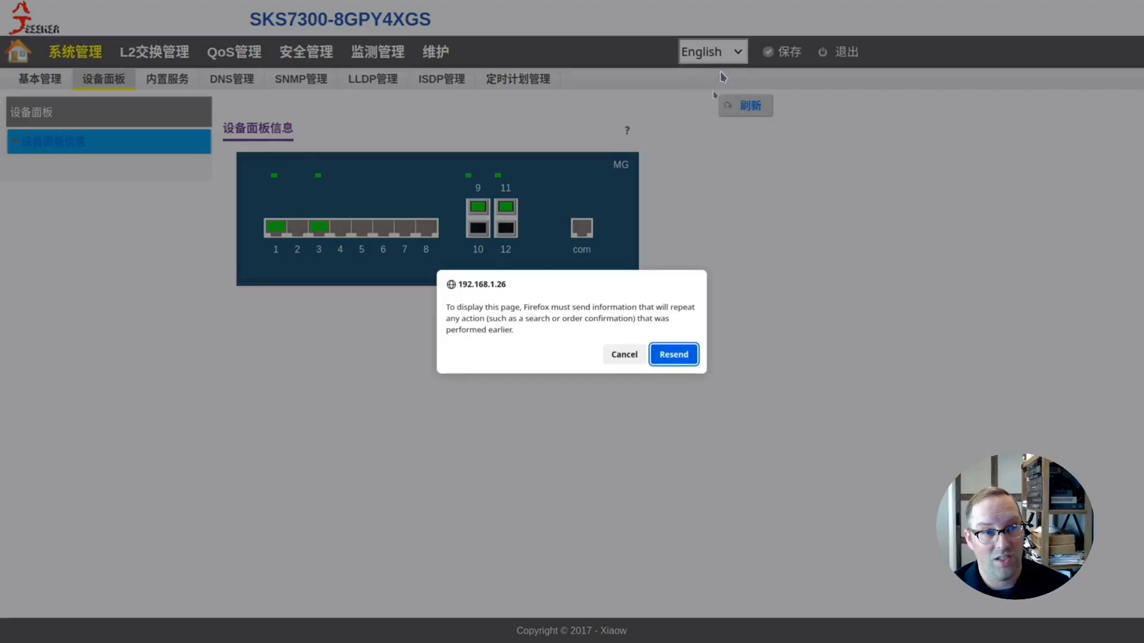
click(676, 352)
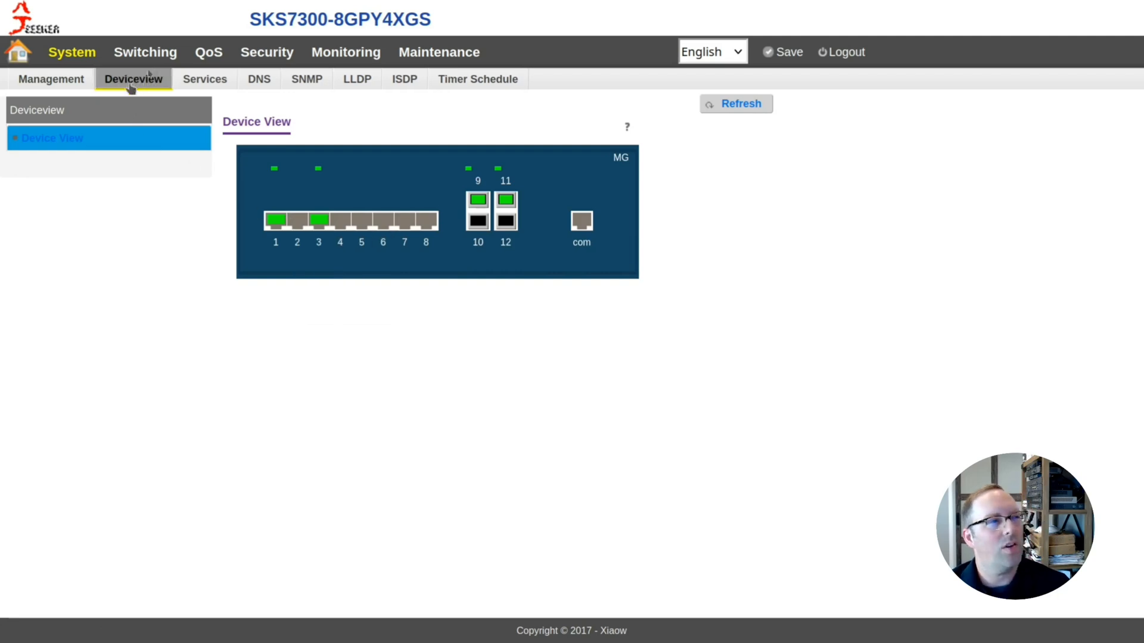
Go to Switching > Port Media Type Config for the 10G ports 9–12.
click(153, 56)
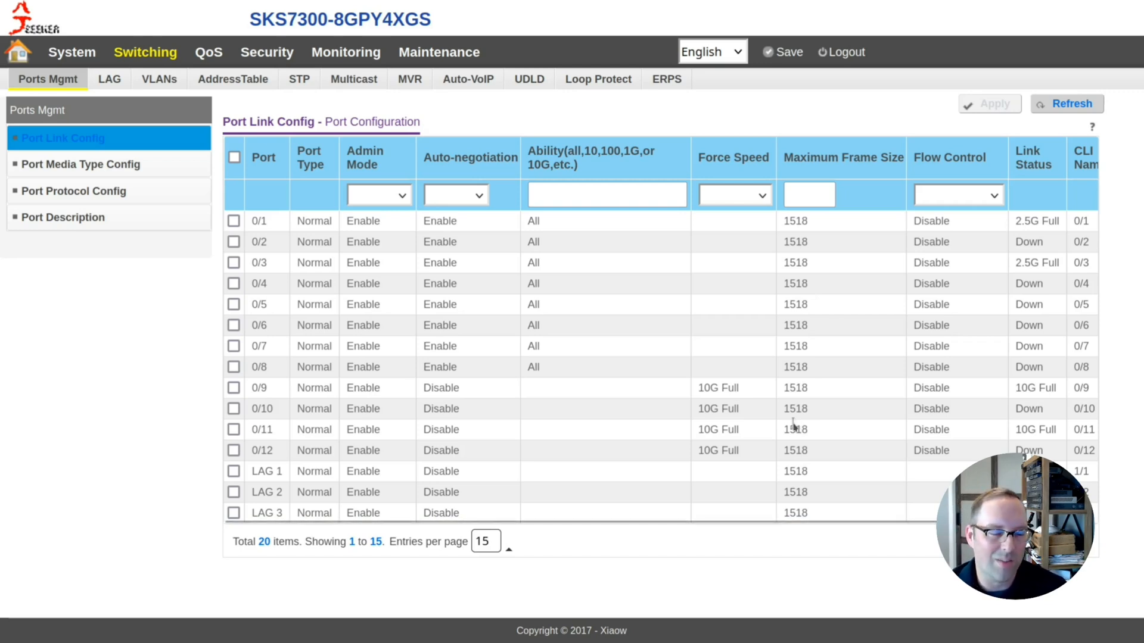
click(80, 164)
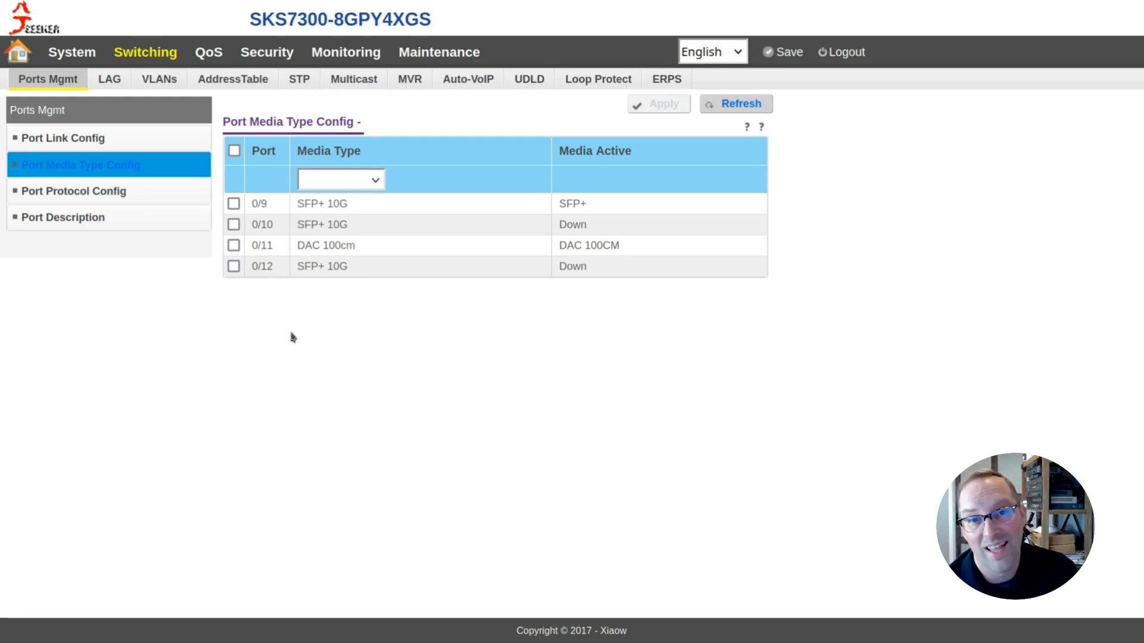
click(340, 180)
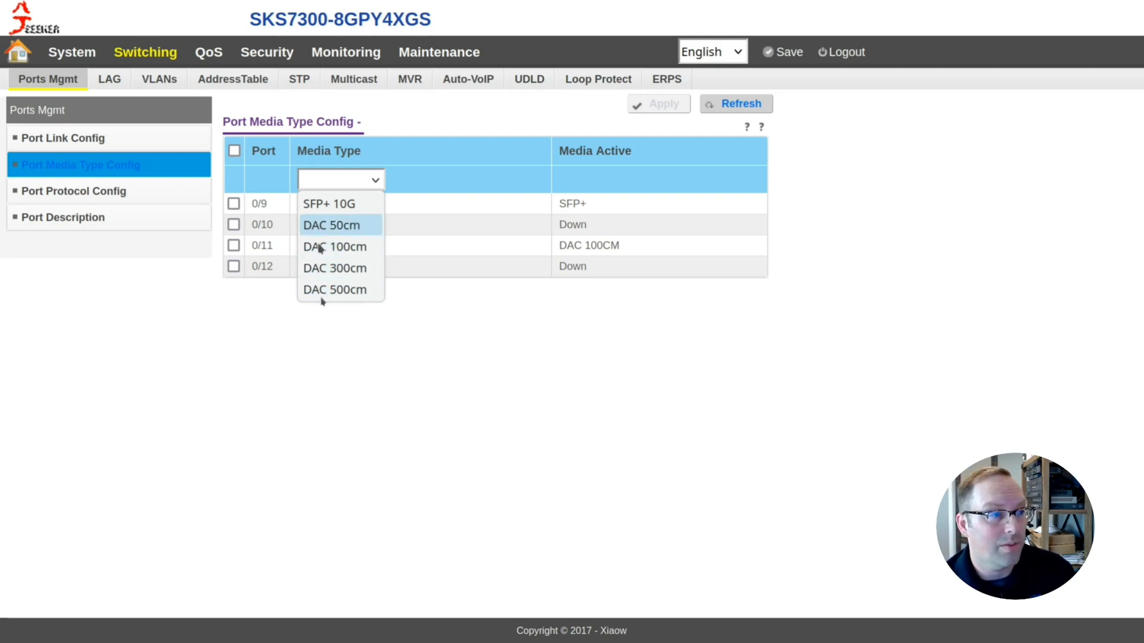
click(464, 308)
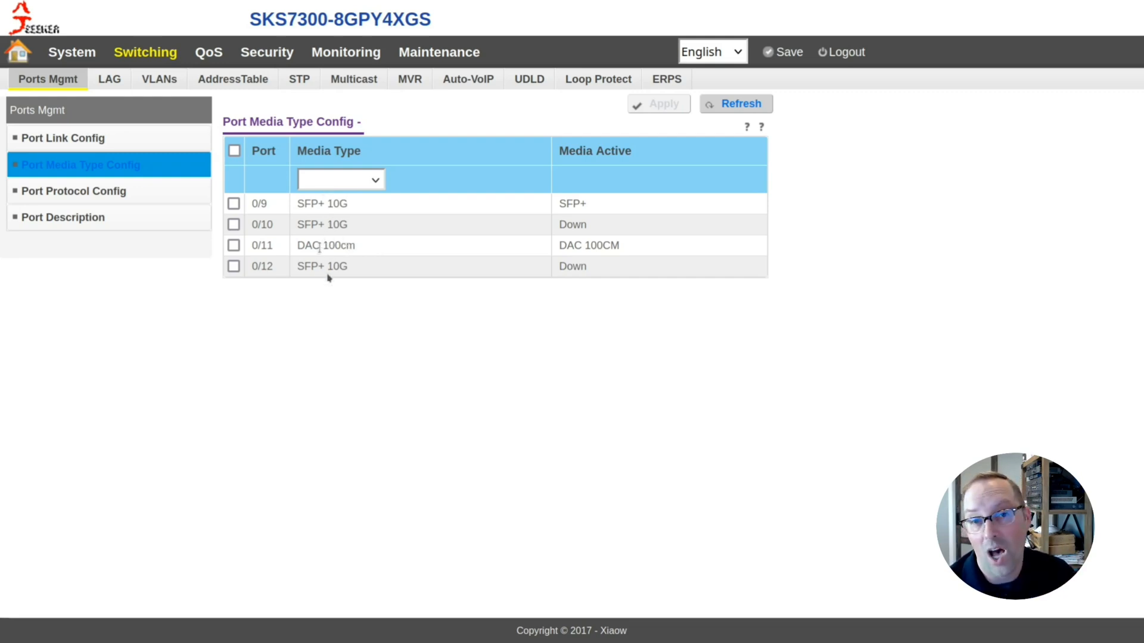
Review the Port Description list, then show the LAG configuration of channels ch1–ch8.
click(66, 221)
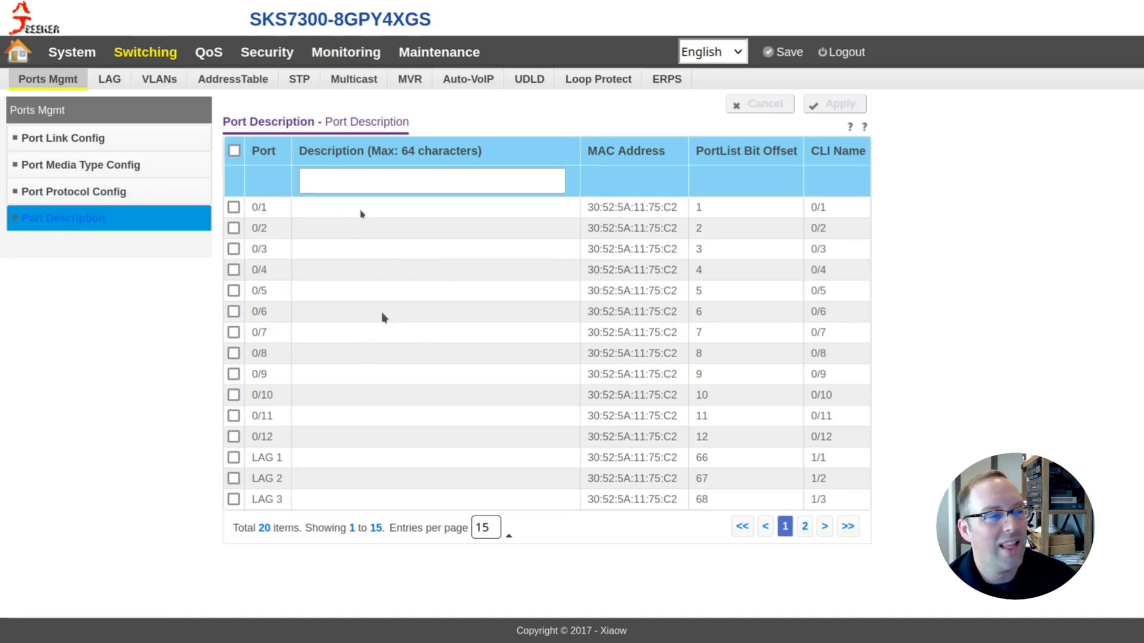
click(331, 189)
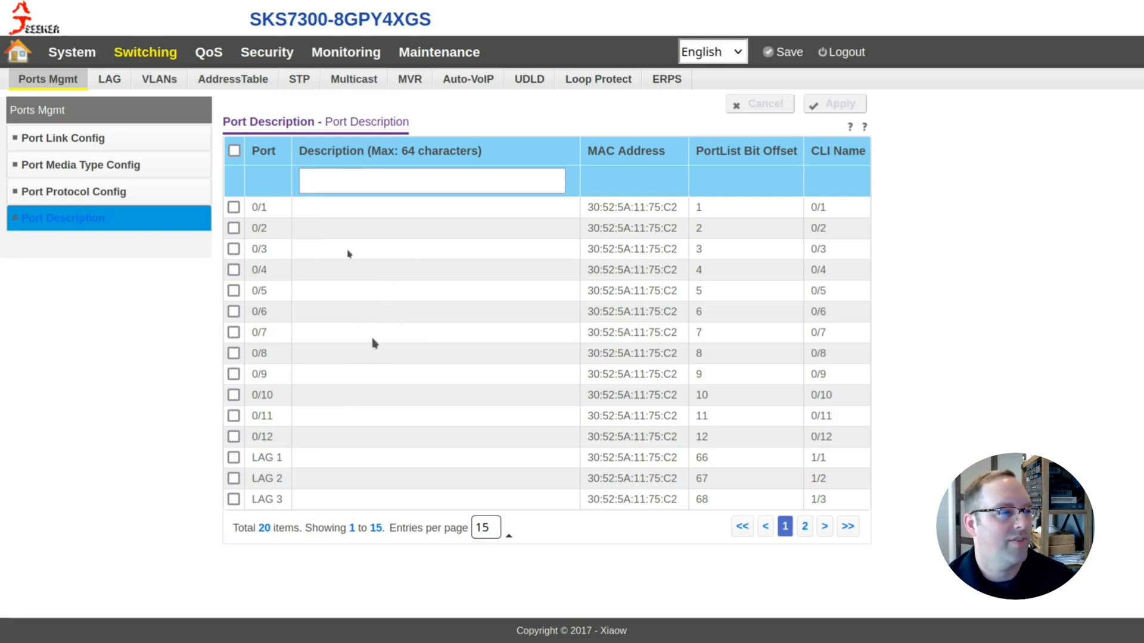
click(108, 79)
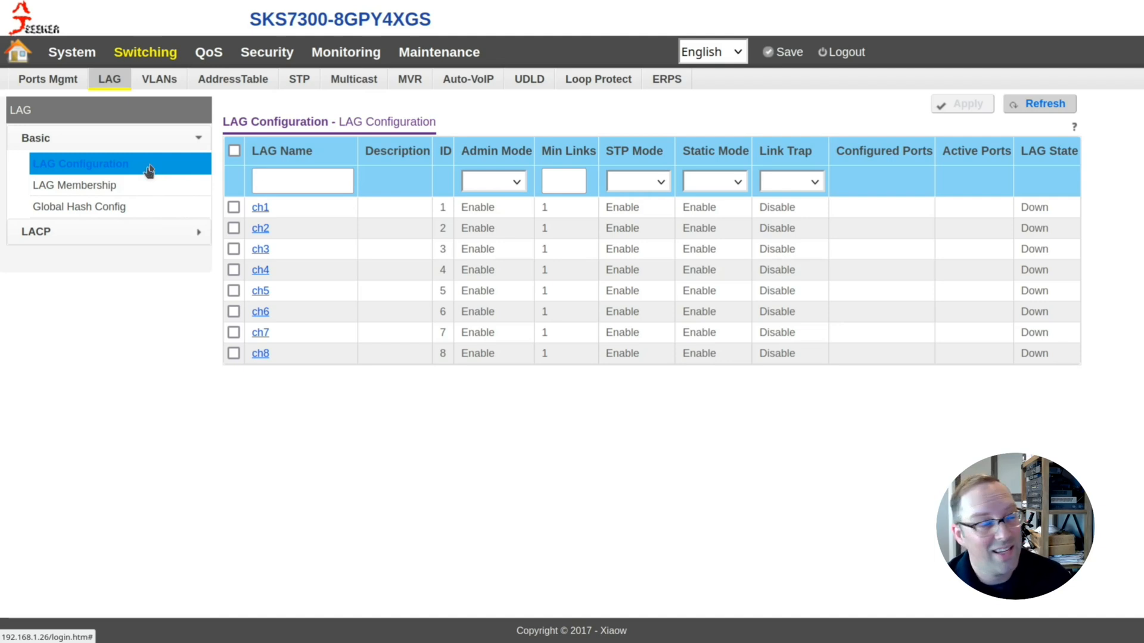
Look at the LACP port configuration, then show the VLANs page listing VLAN 1 and 110.
click(37, 232)
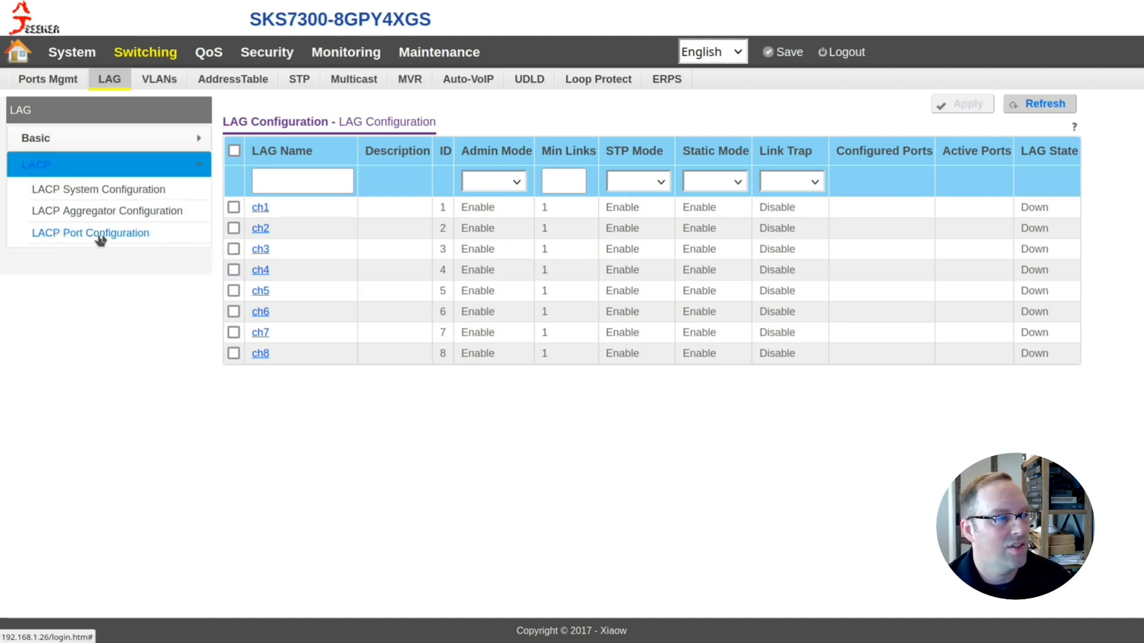
click(101, 236)
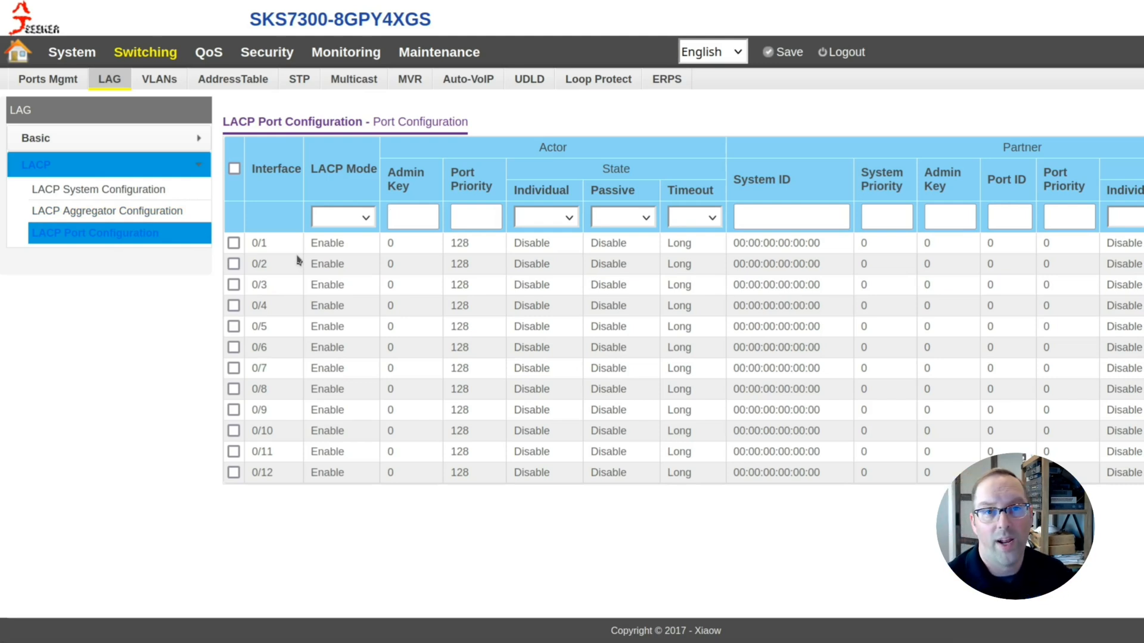
click(156, 80)
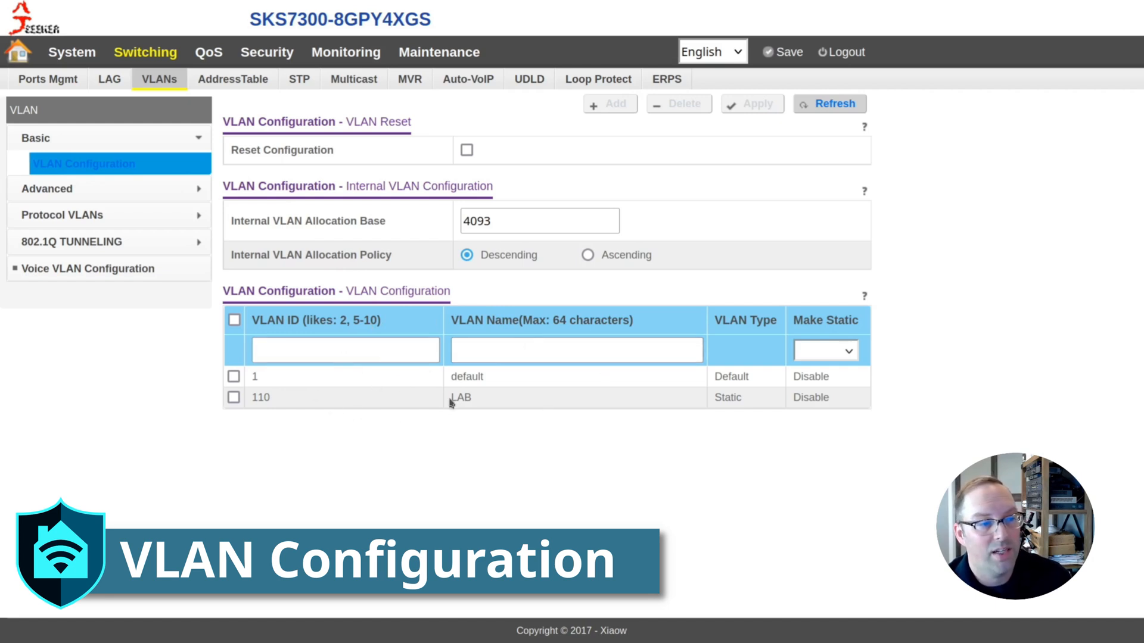
Show the Advanced VLAN Configuration table with VLAN 1 default and VLAN 110 LAB.
click(65, 190)
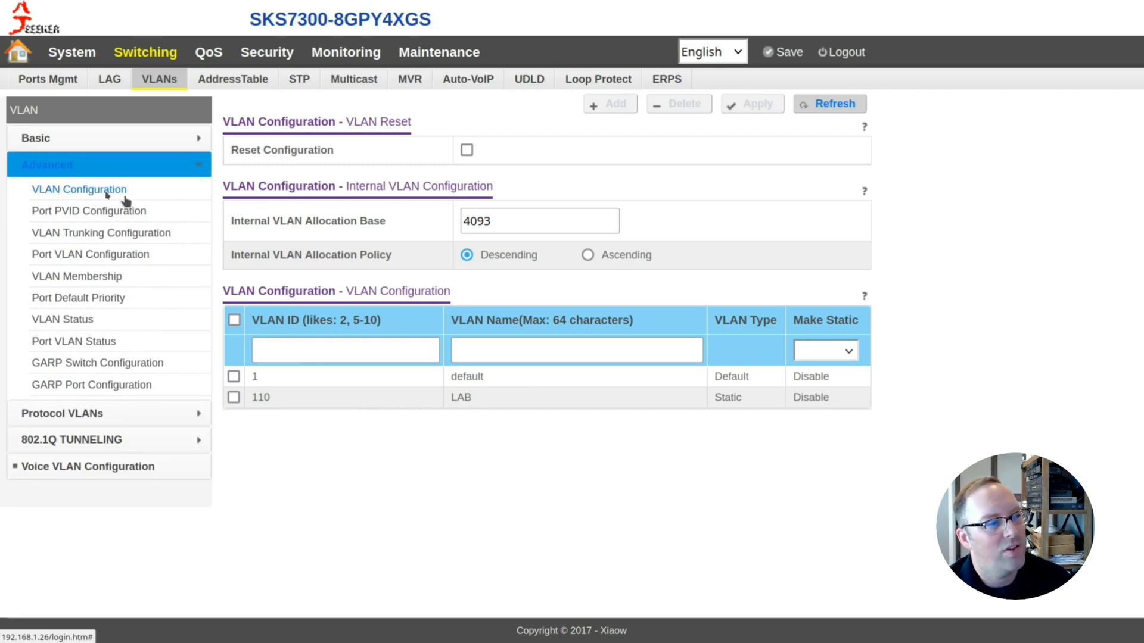
click(102, 195)
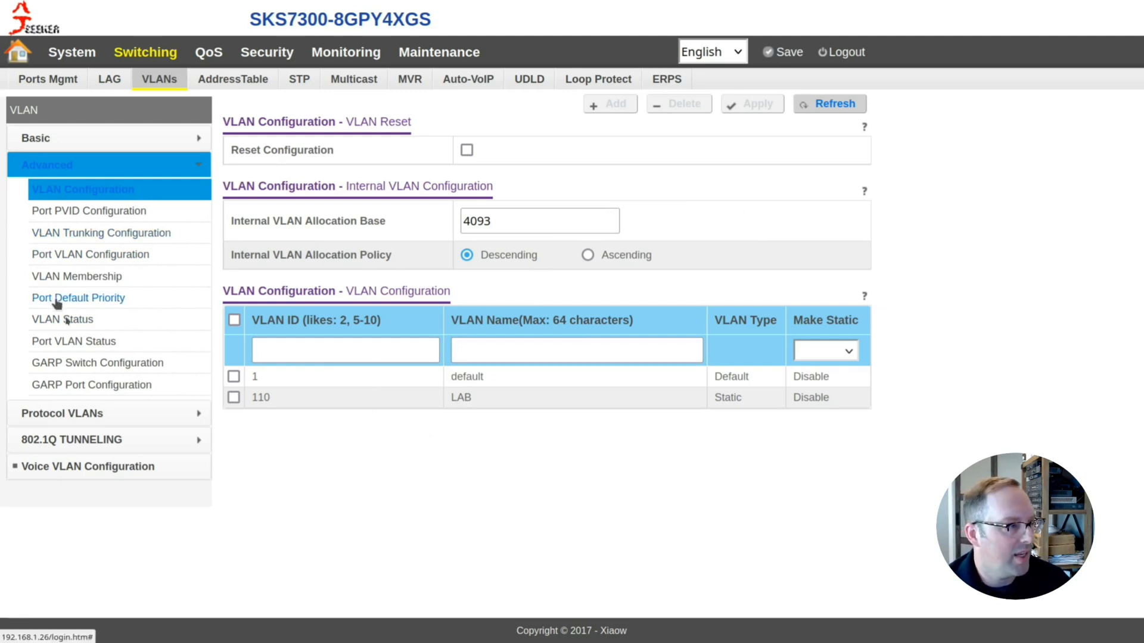
On VLAN Membership, select VLAN ID 110 to show LAB's port membership.
click(85, 278)
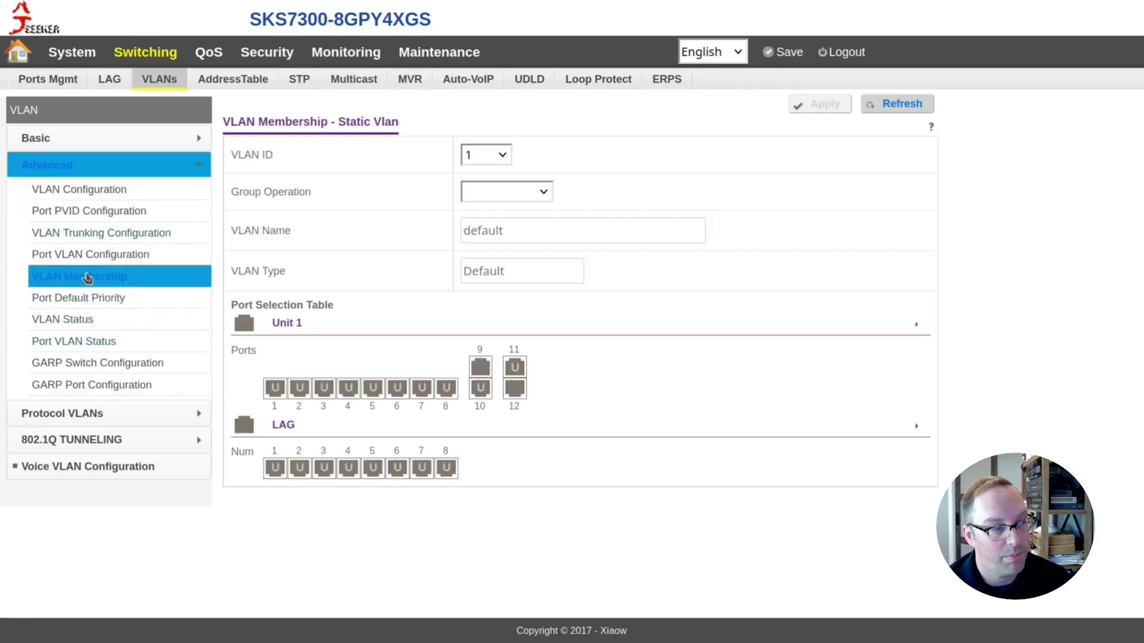
click(496, 160)
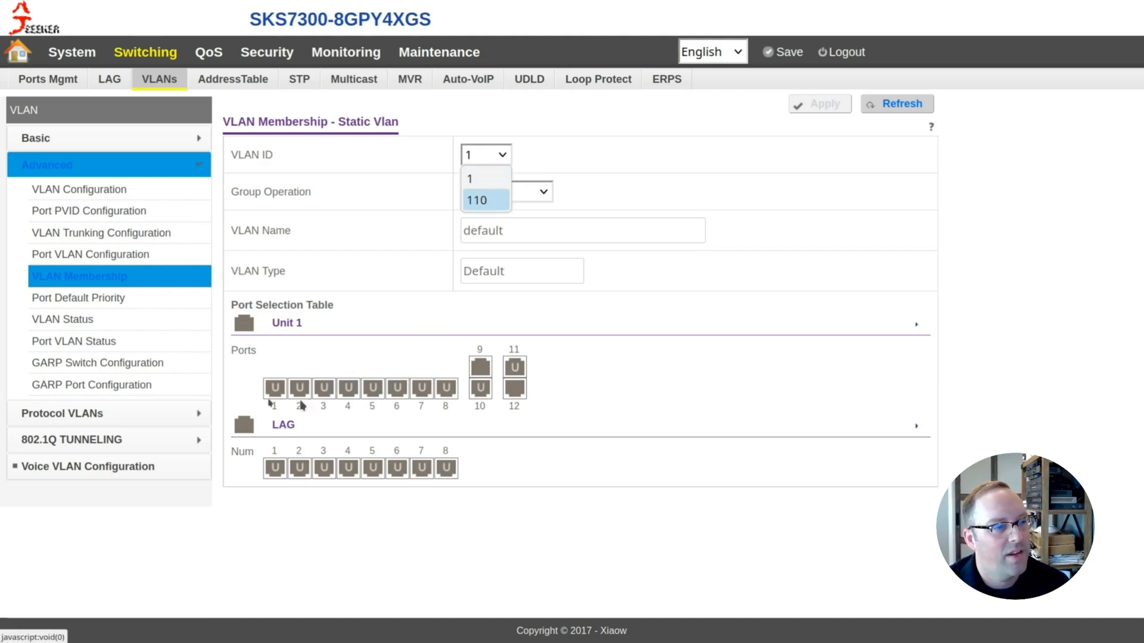
click(652, 314)
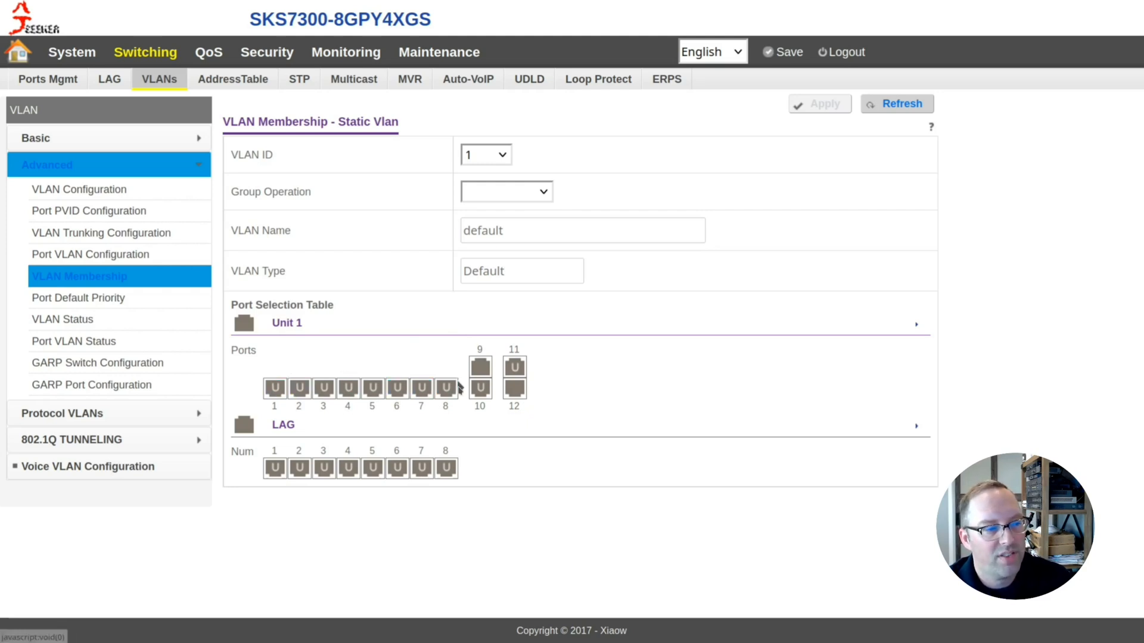
click(503, 158)
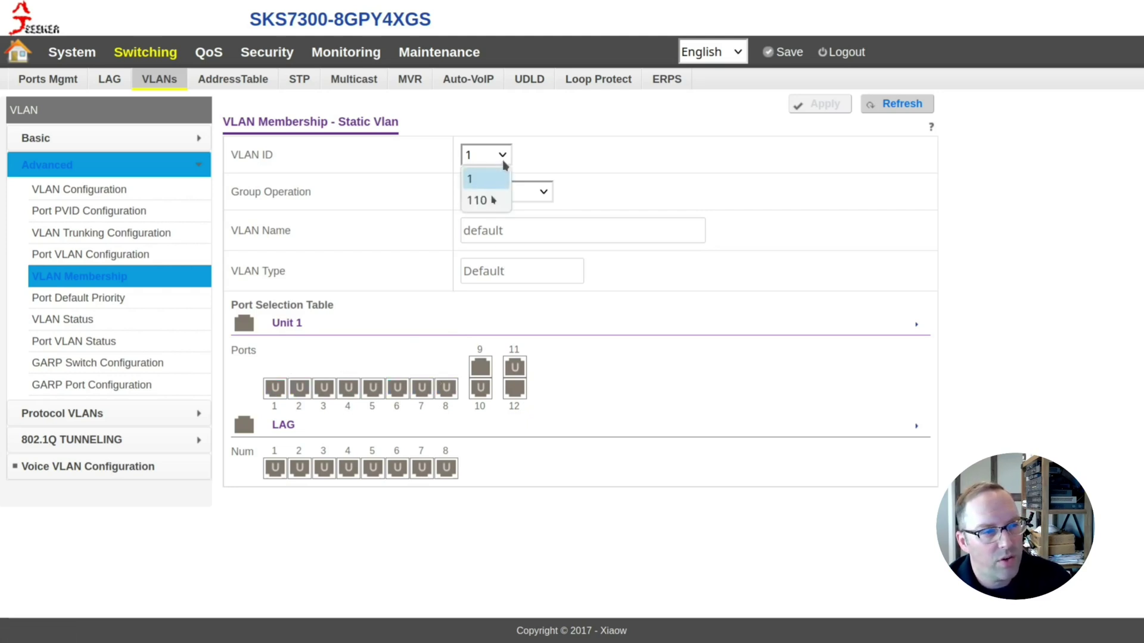
click(491, 200)
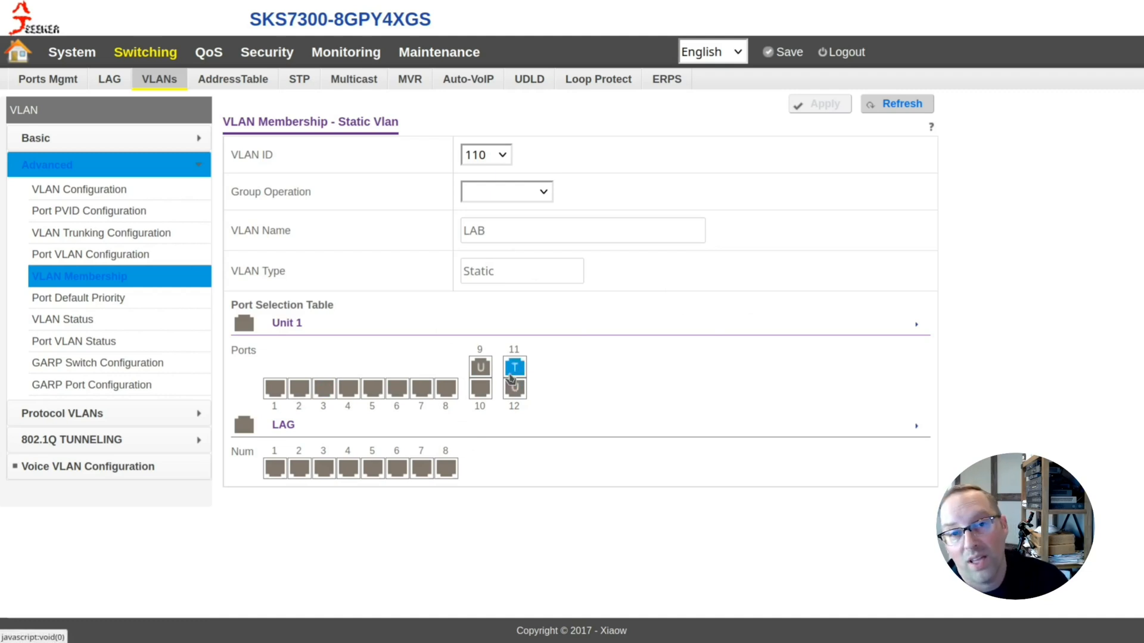
Toggle port 8 in the port selection table until it is untagged (U) in VLAN 110.
click(514, 365)
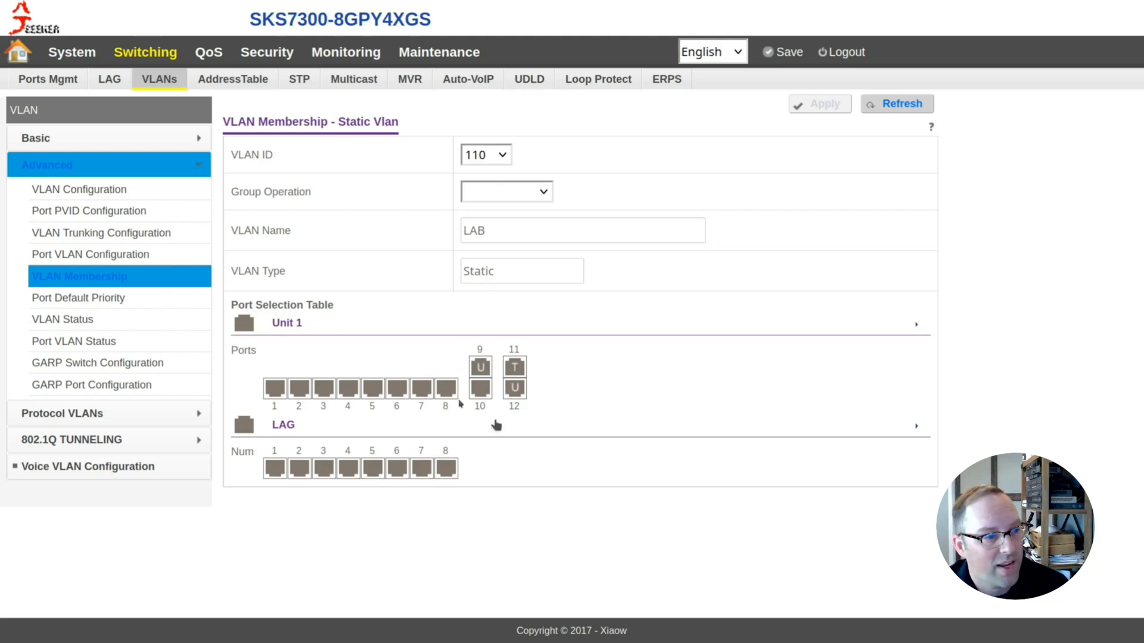
click(446, 388)
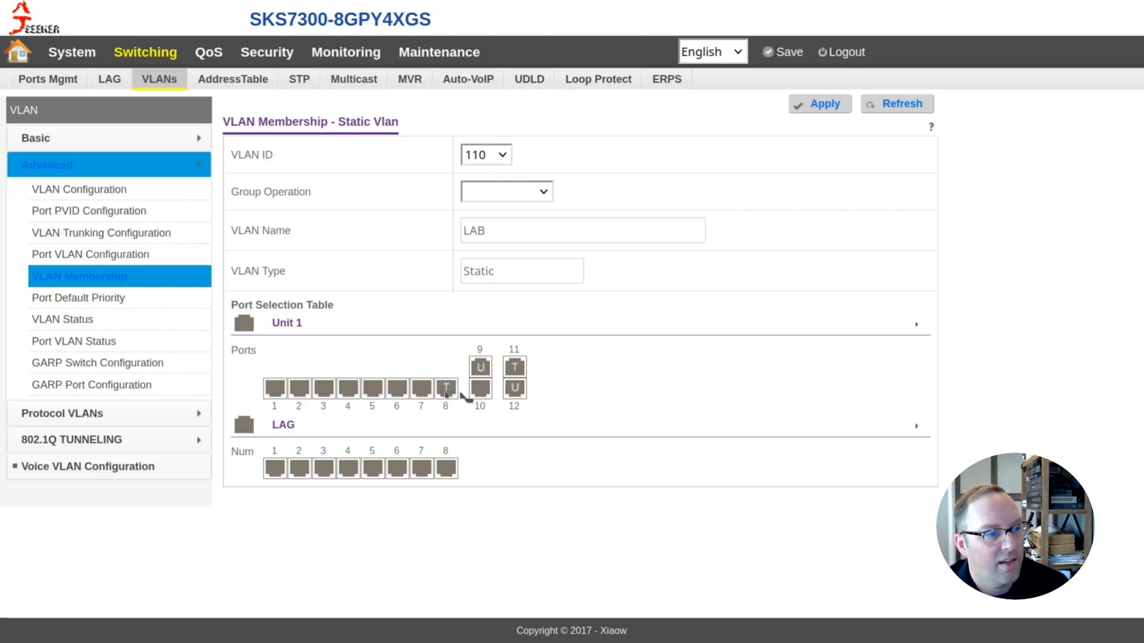
click(446, 390)
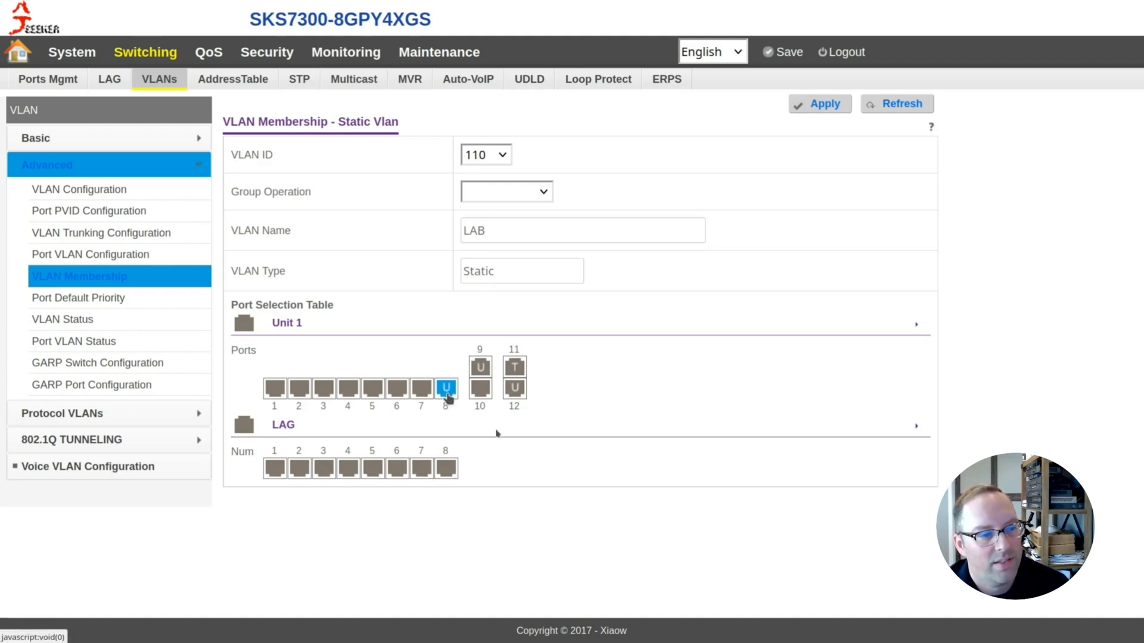
click(446, 390)
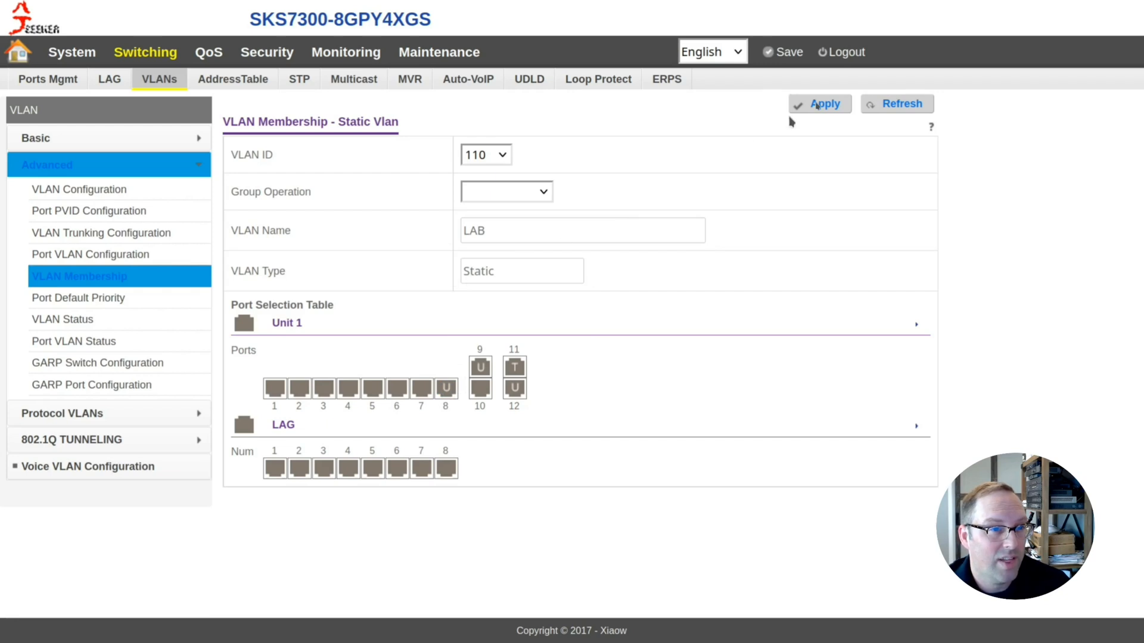
Apply port 8 on VLAN 110, then clear port 8 from default VLAN 1 and apply.
click(816, 106)
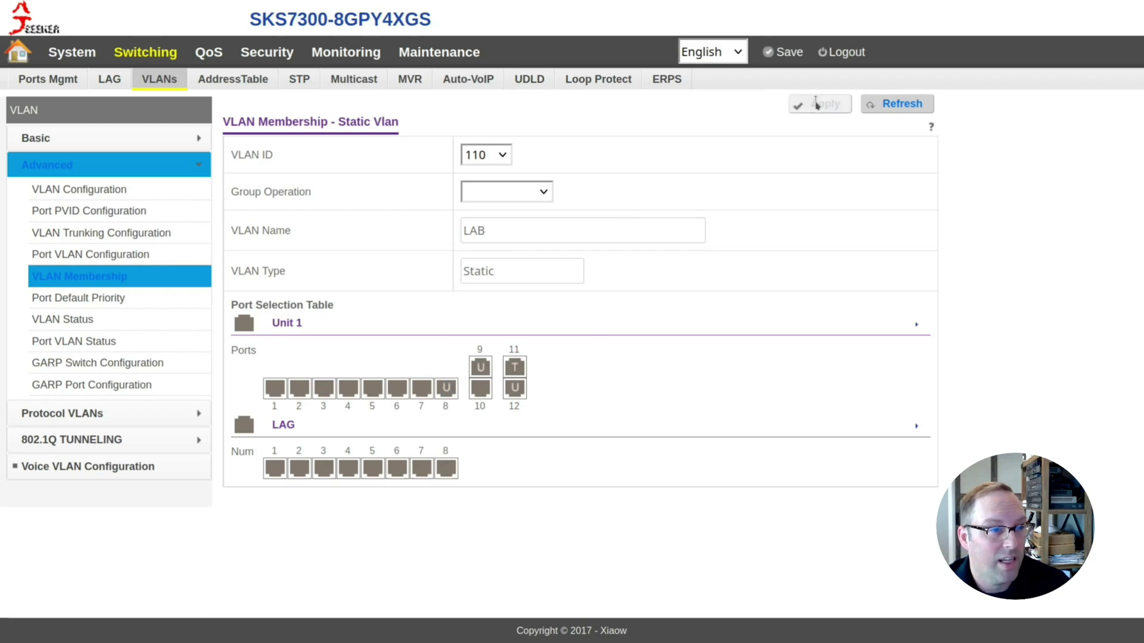
click(501, 161)
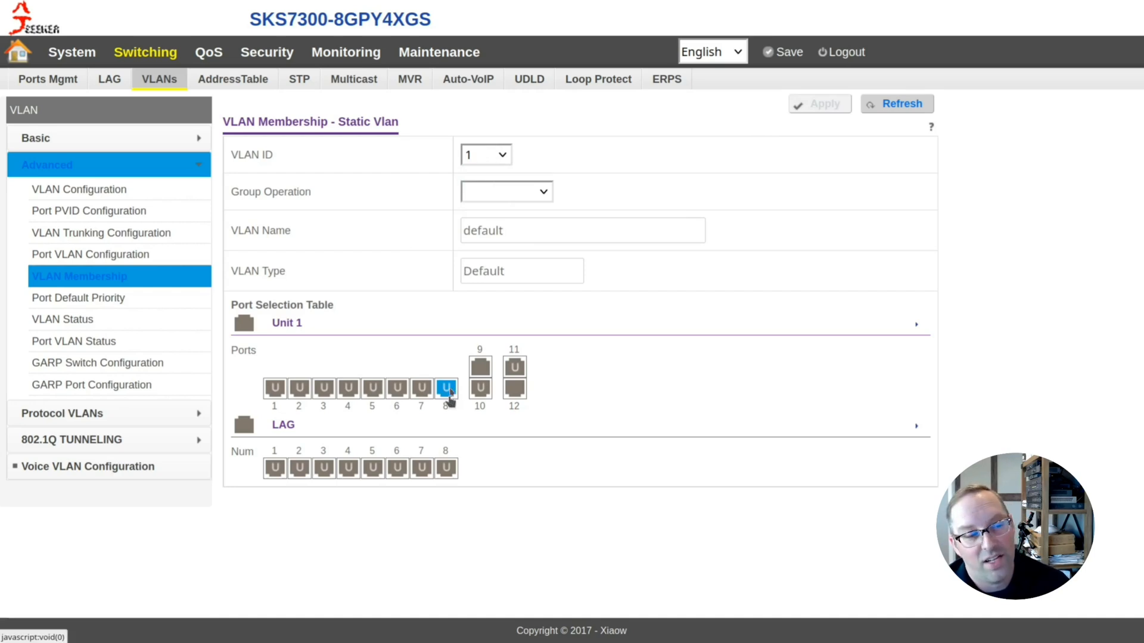
click(446, 388)
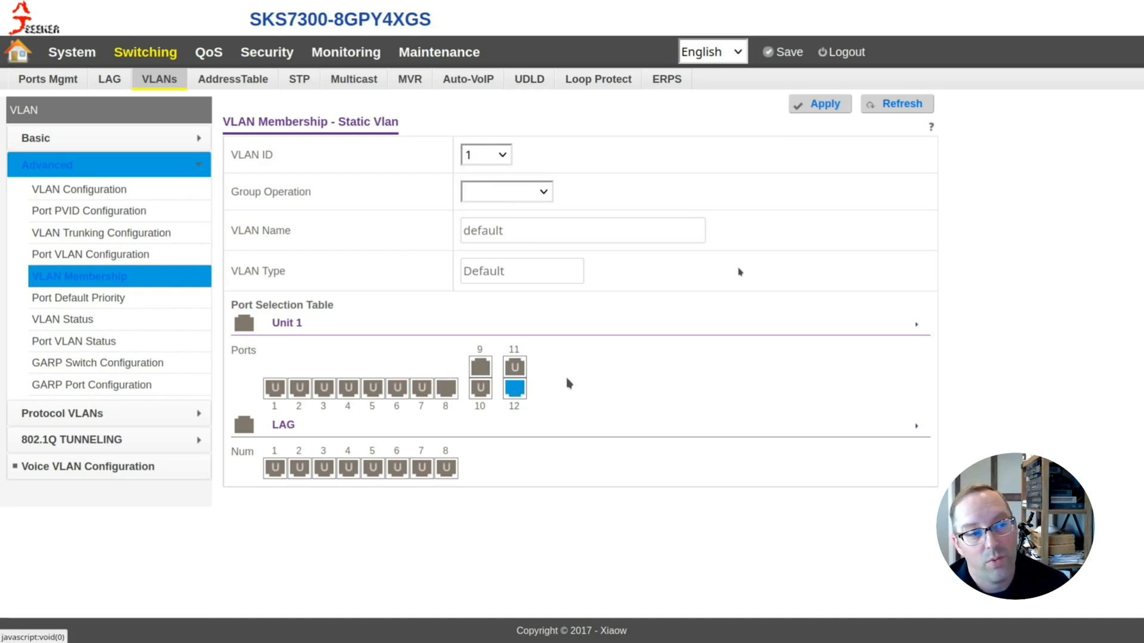
click(827, 105)
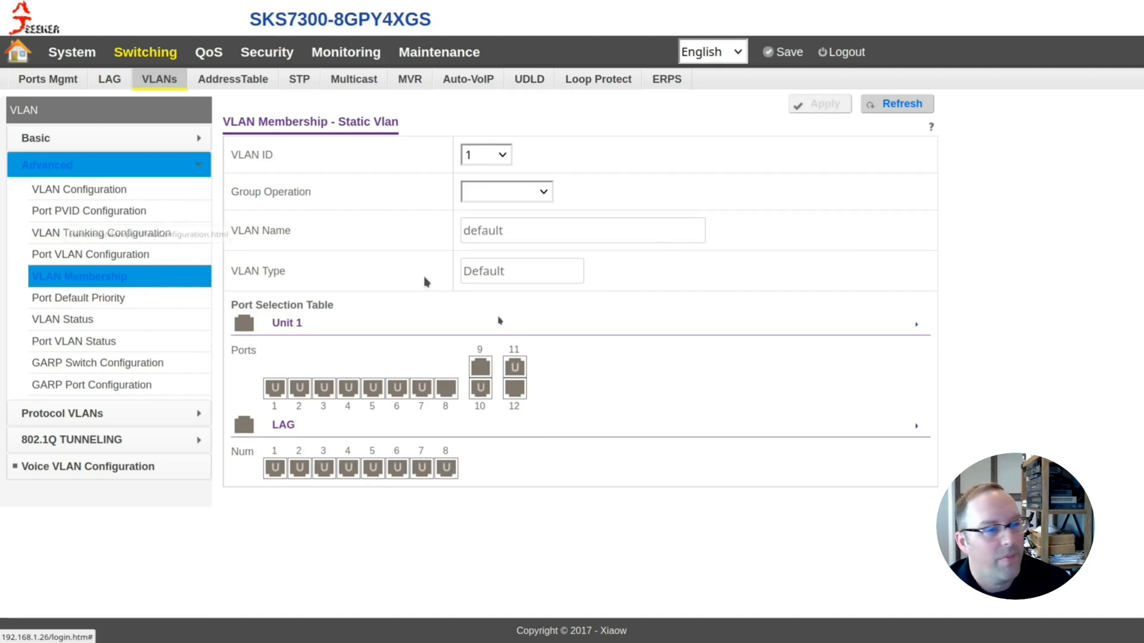
In Port PVID Configuration, confirm 0/8 is on access VLAN 110 and try its switchport mode dropdown.
click(75, 215)
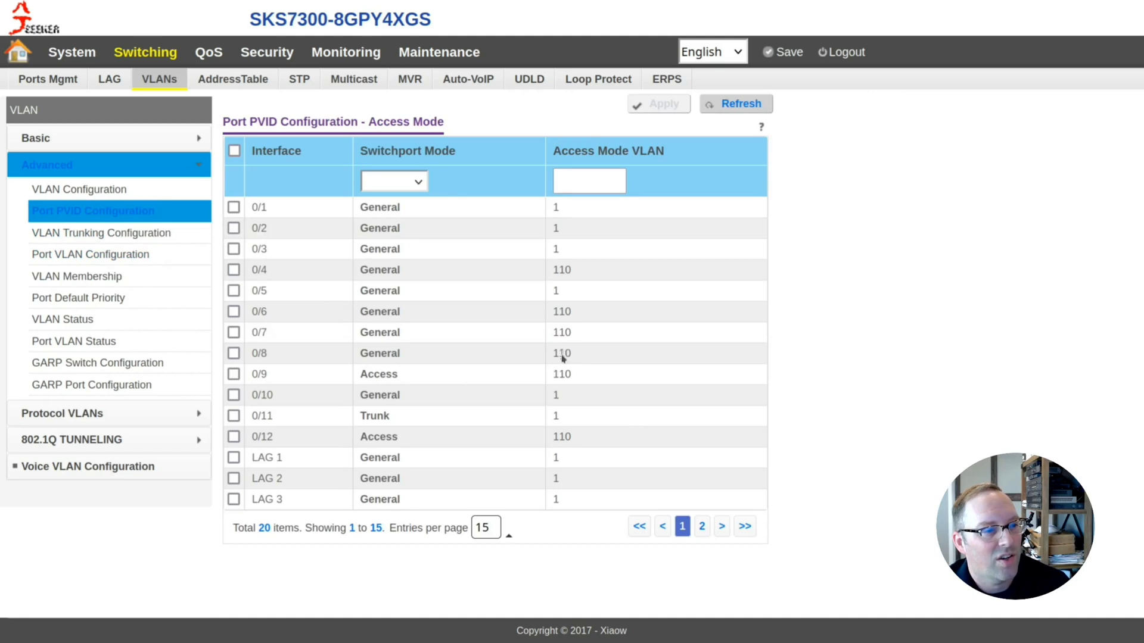
double_click(562, 356)
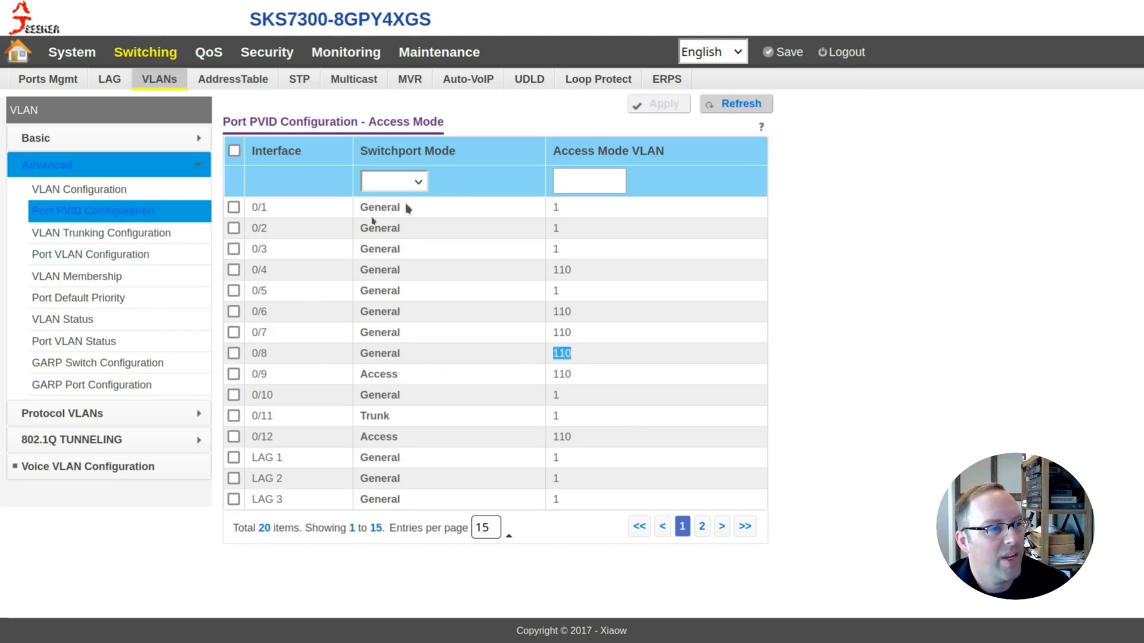
click(233, 355)
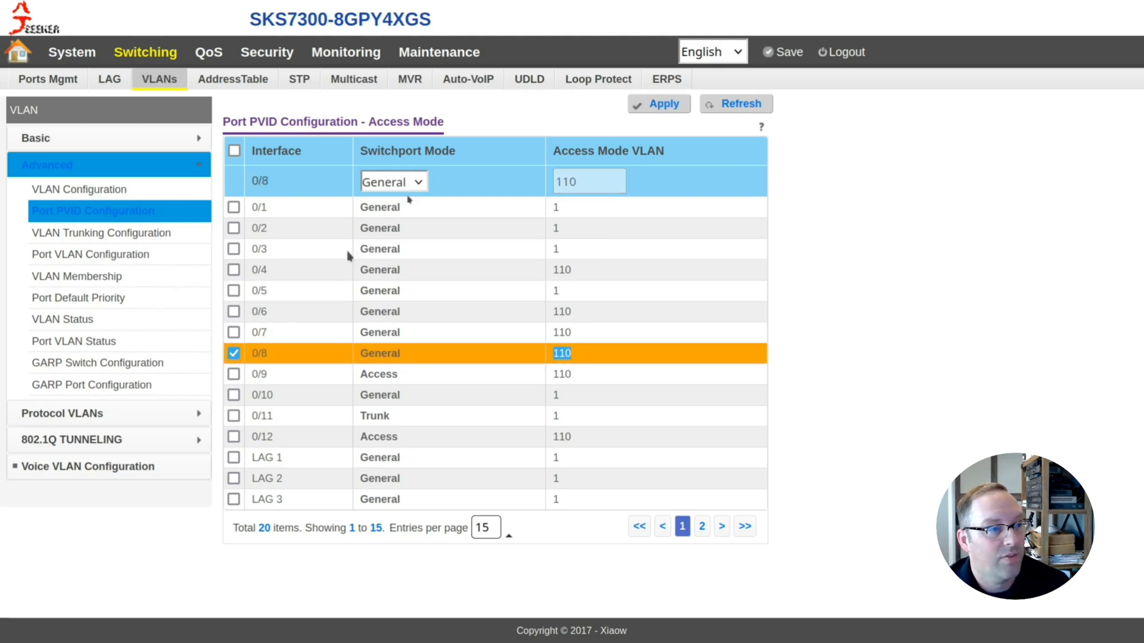
click(393, 181)
click(384, 202)
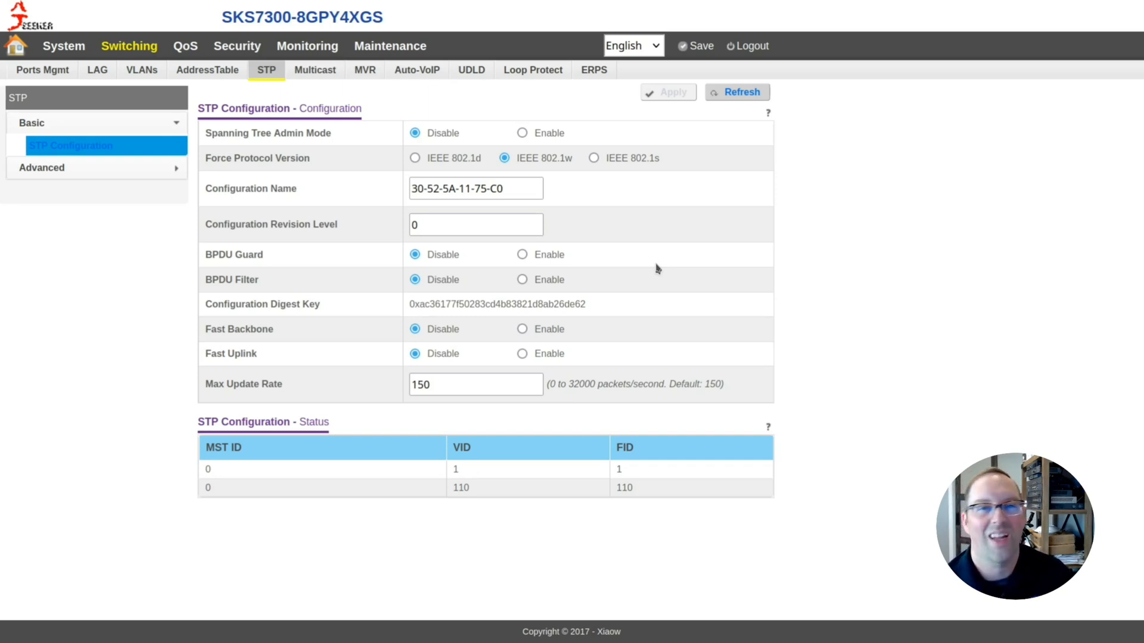
Browse the multicast forwarding table, IGMP Snooping and Auto-VoIP pages, then the QoS CoS configuration.
click(315, 71)
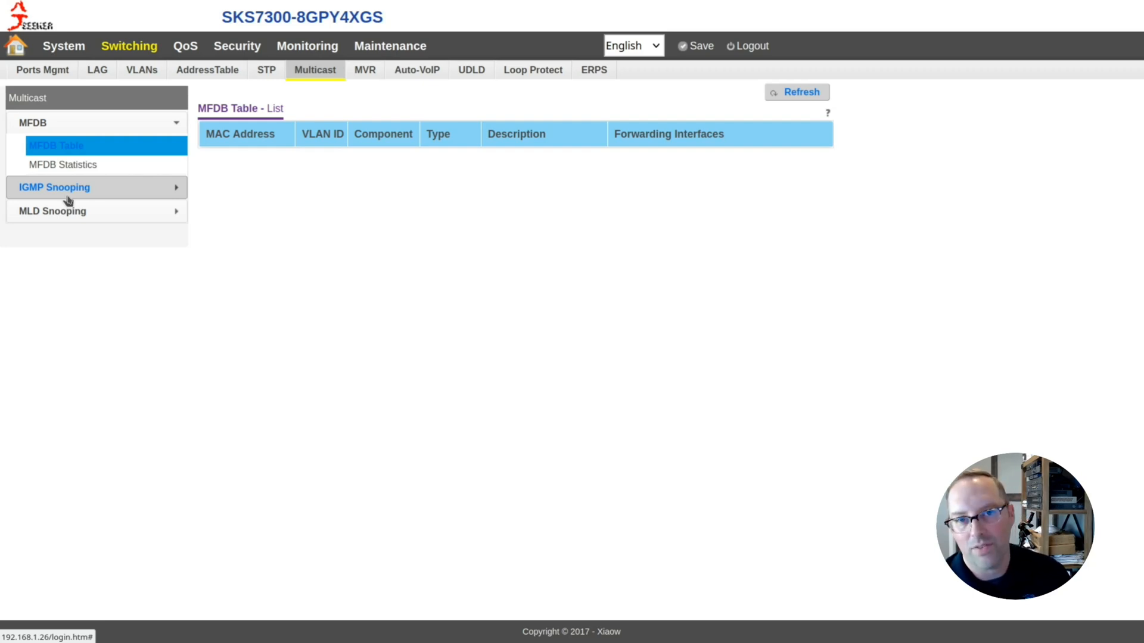
click(67, 195)
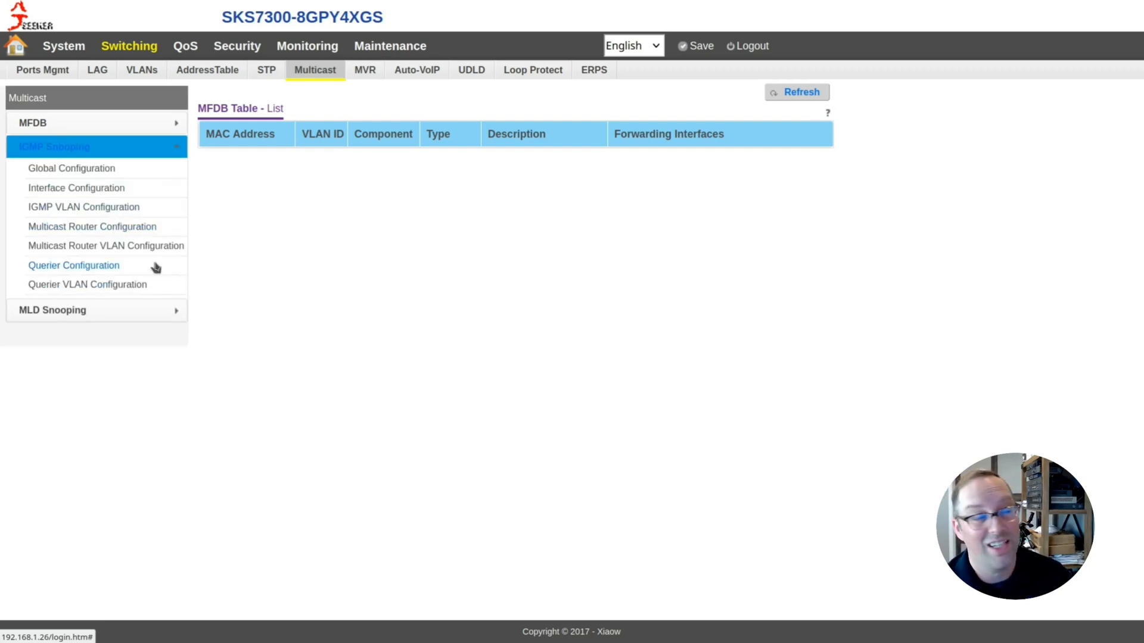
click(419, 75)
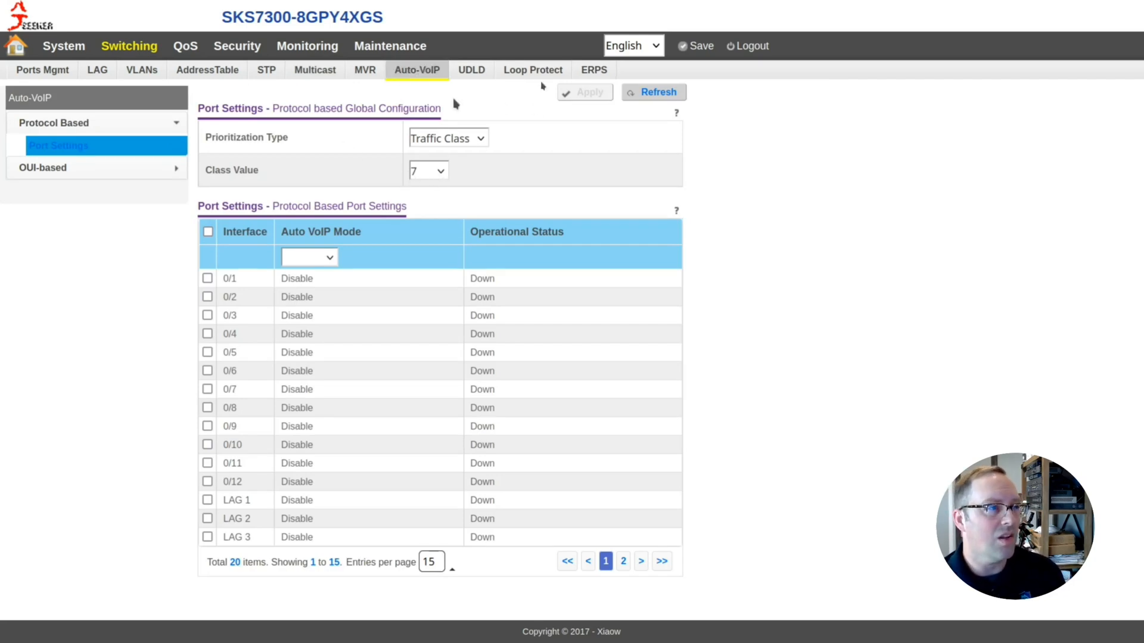
click(184, 47)
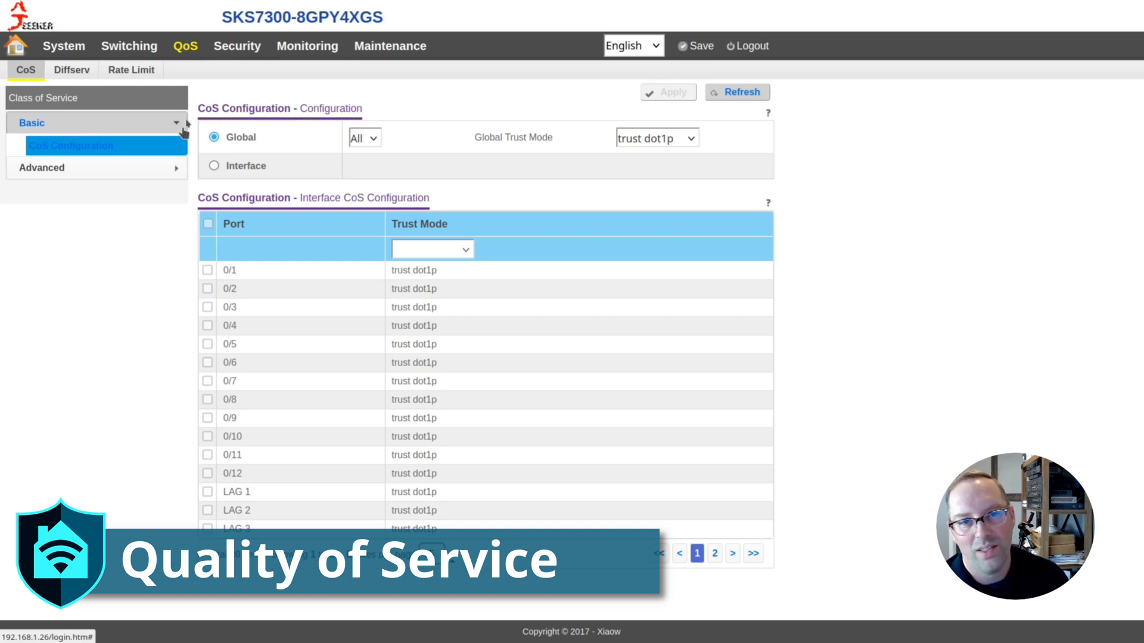
Bring up the Security section on its User Management list.
click(235, 50)
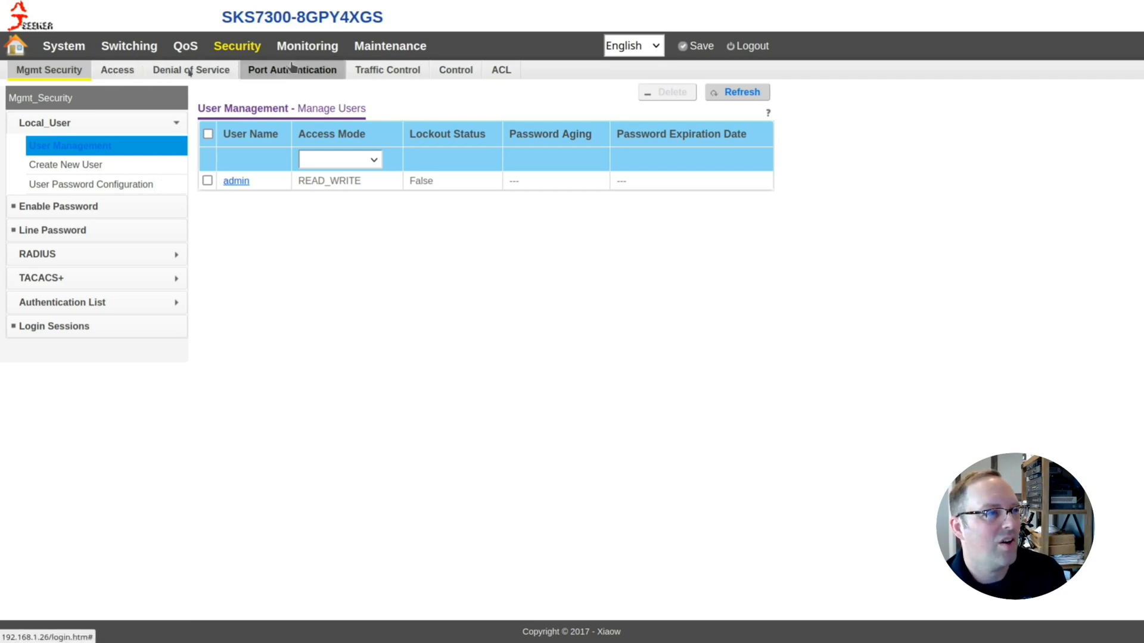
Enter the Access settings, dismiss the two admin_mode alerts and review the HTTPS options.
click(134, 72)
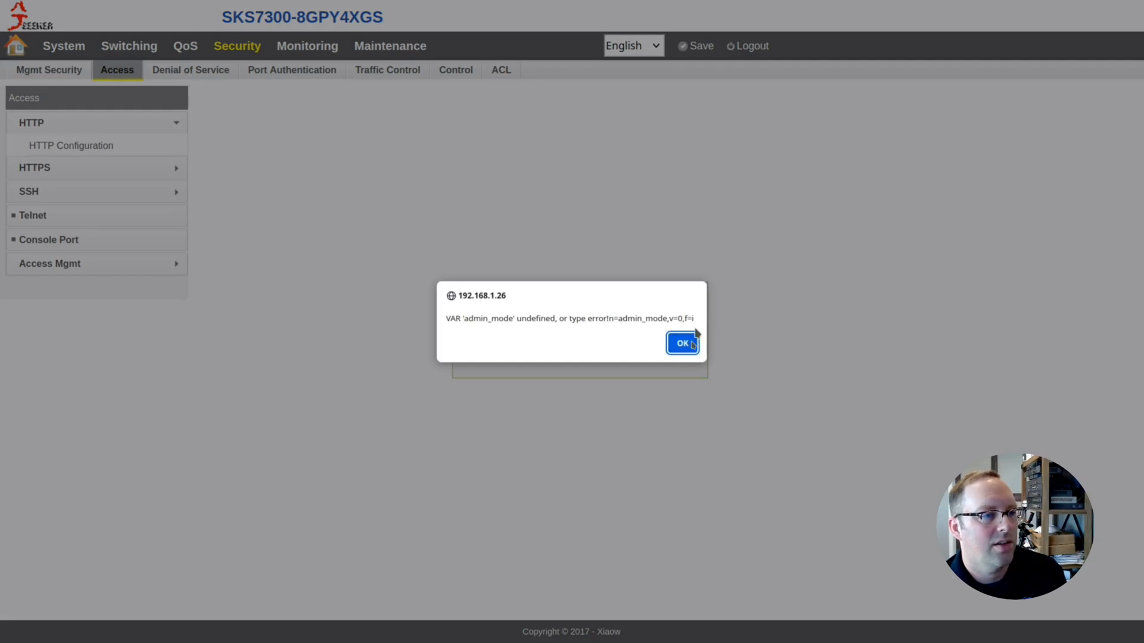
click(682, 344)
click(682, 354)
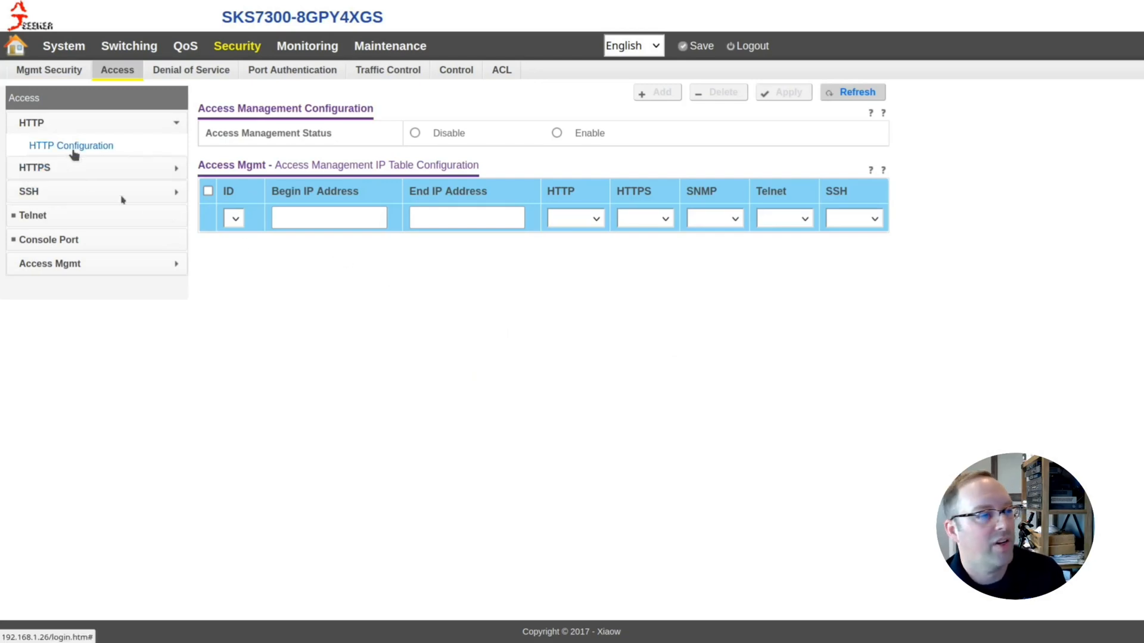
click(100, 168)
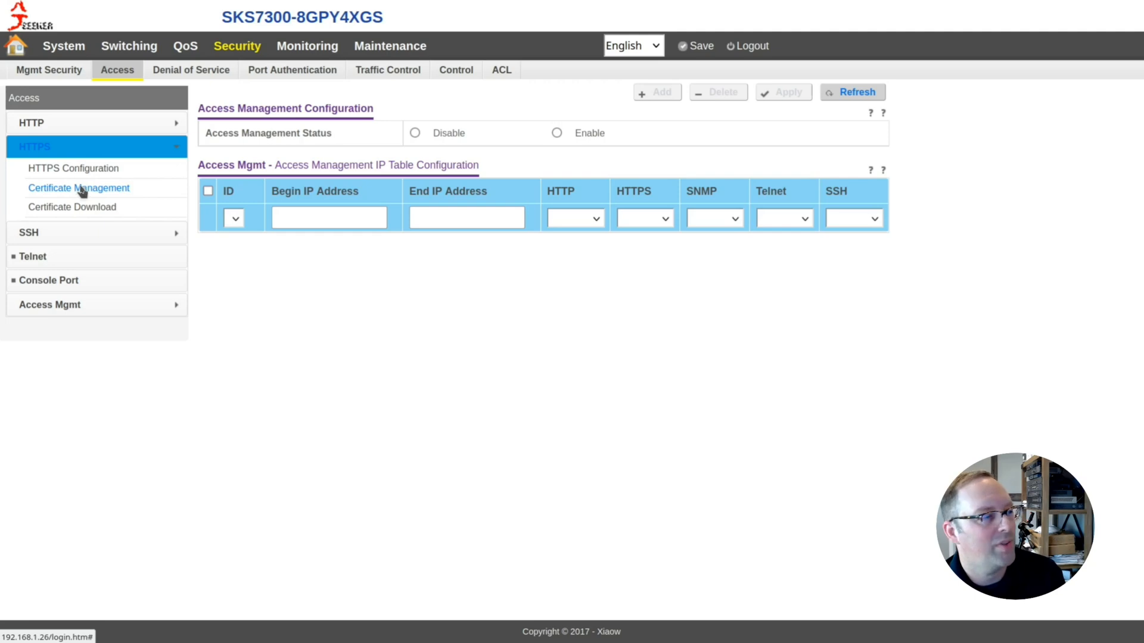
Review the SSH, Telnet and console port settings, ending on the Access Mgmt IP table.
click(56, 235)
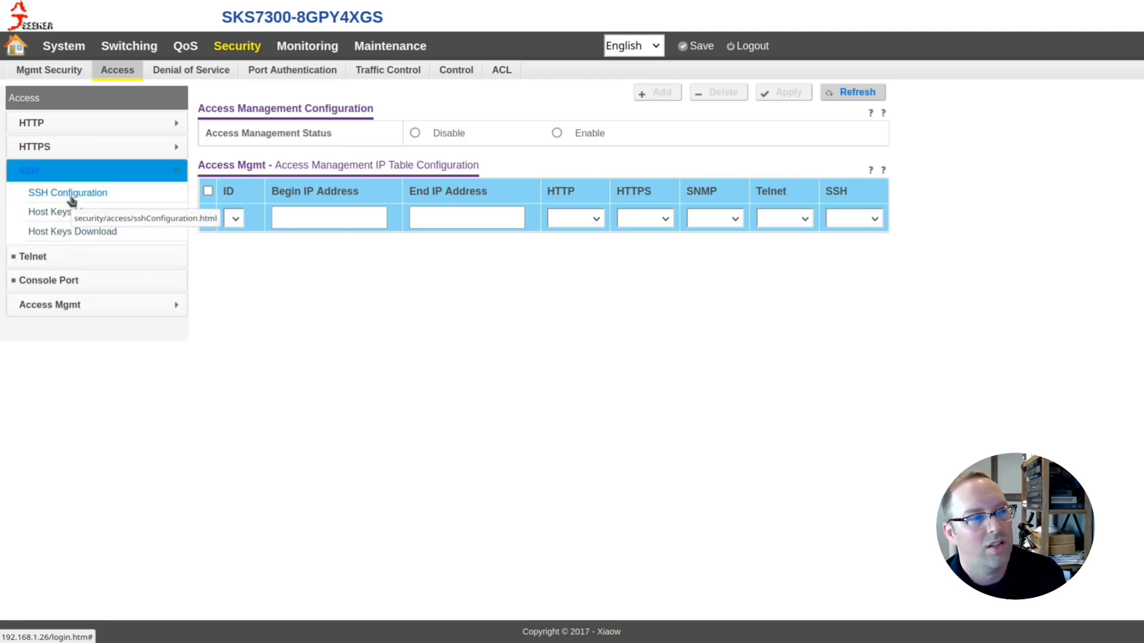
click(57, 257)
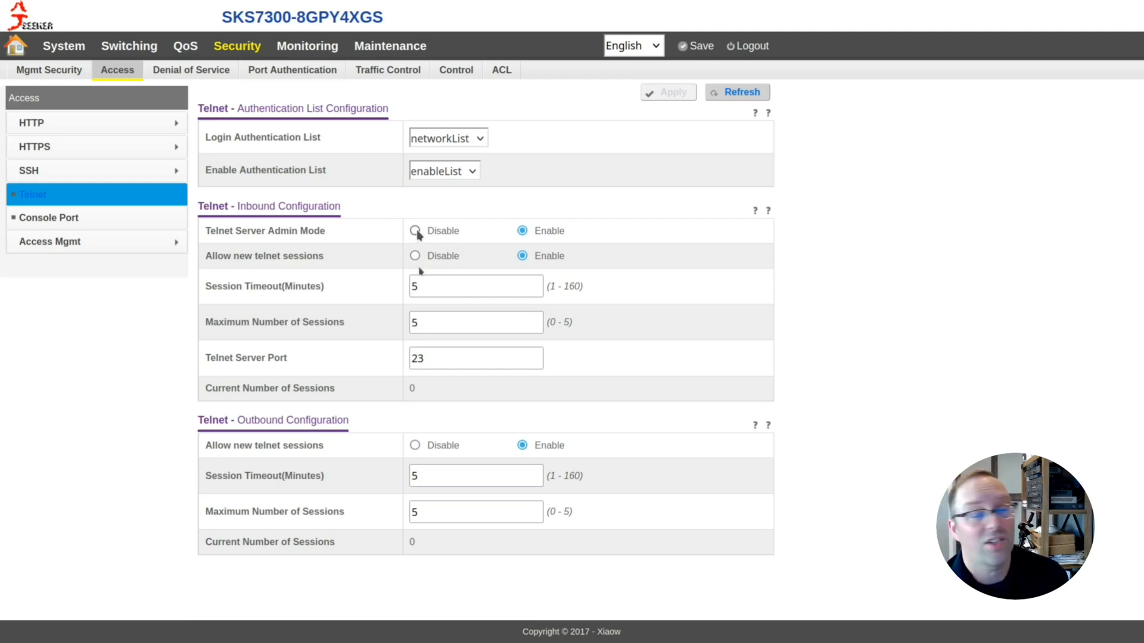
click(68, 221)
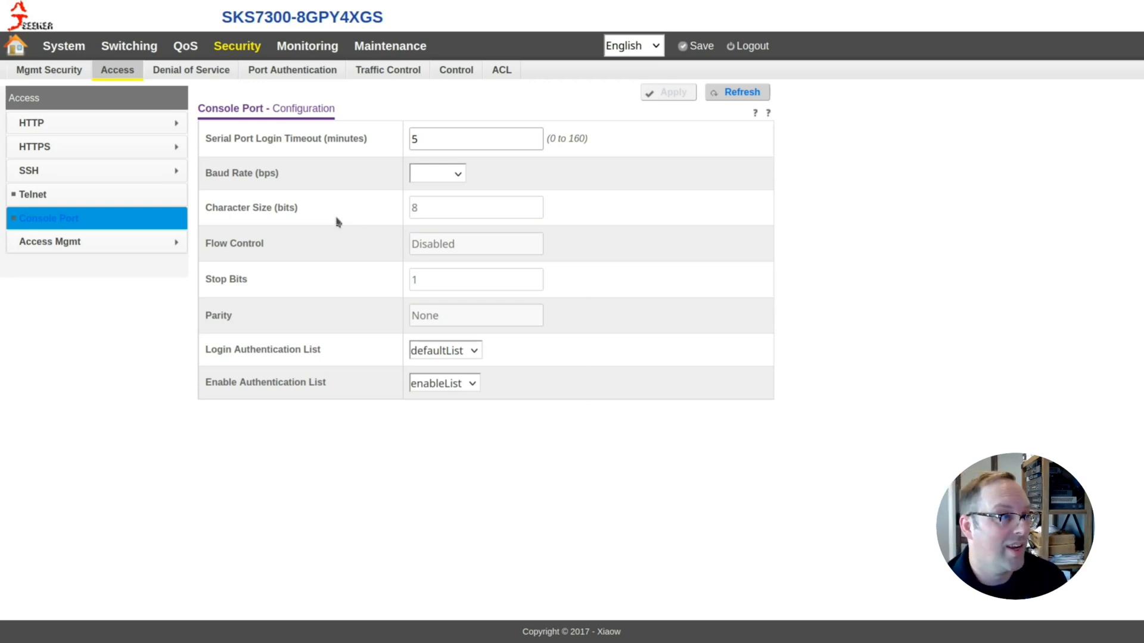
click(161, 241)
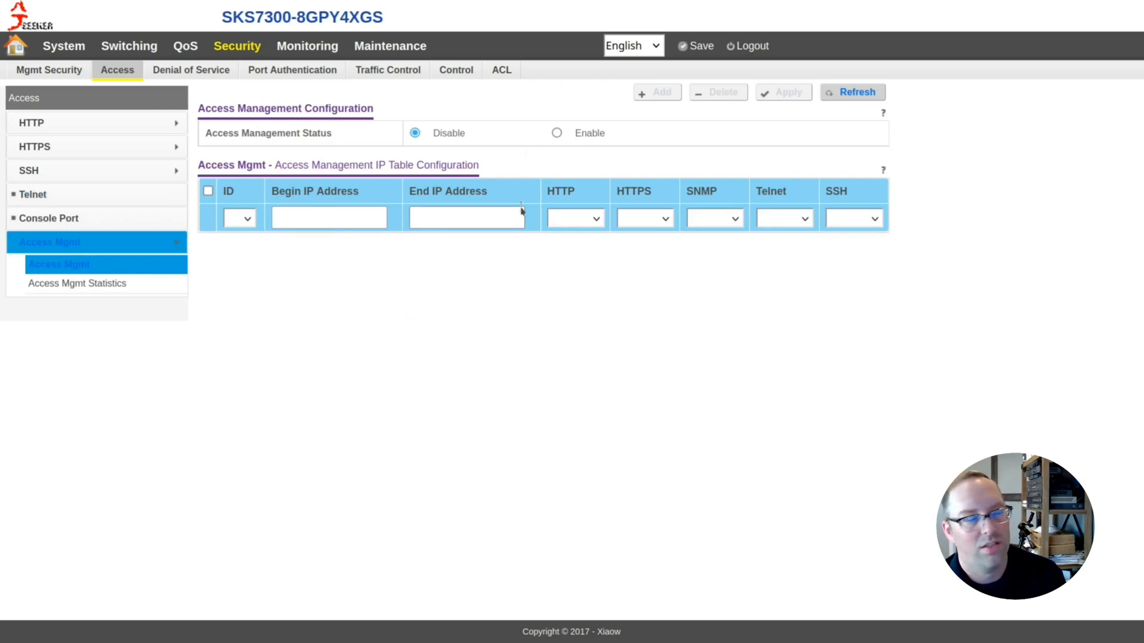
Look over the denial-of-service protections and the 802.1X port authentication settings.
click(199, 79)
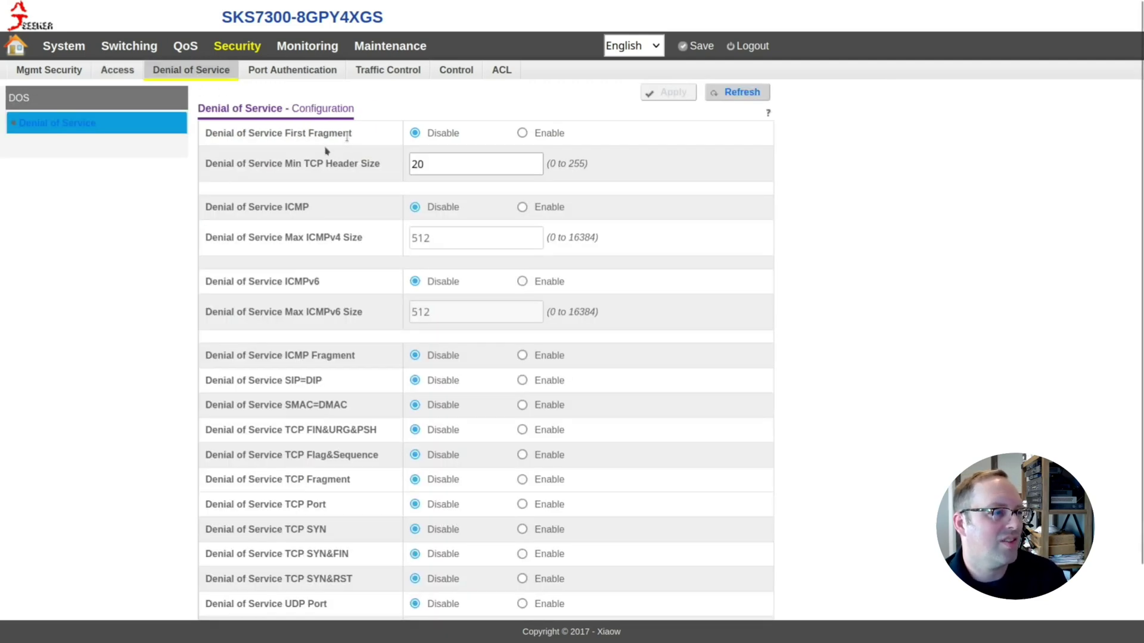
scroll(315, 412, down, 2)
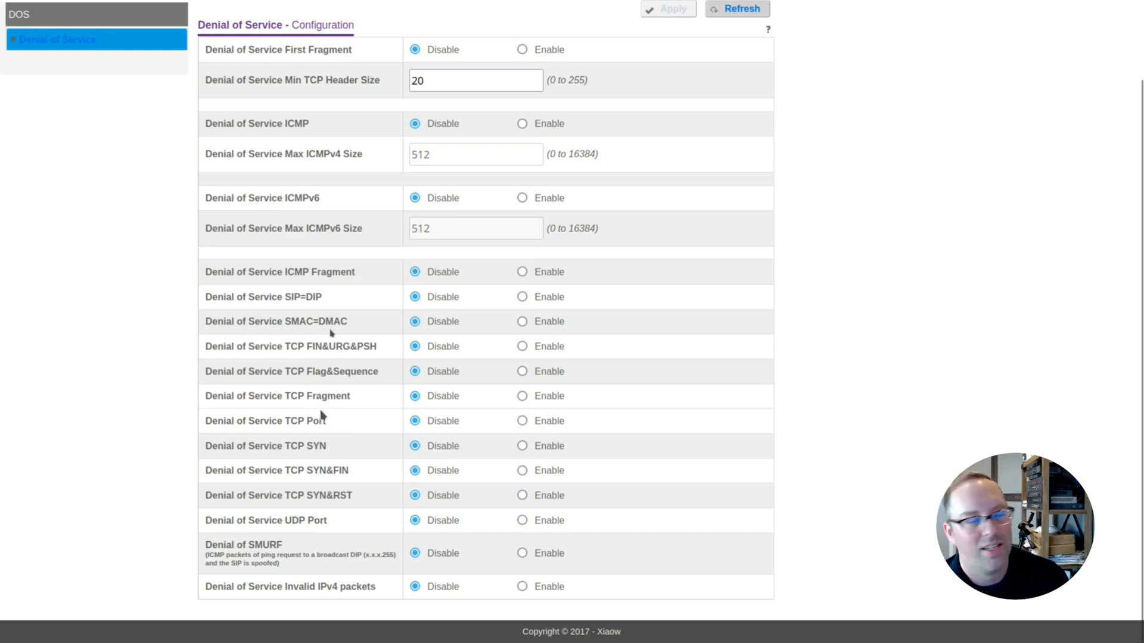
scroll(337, 409, up, 2)
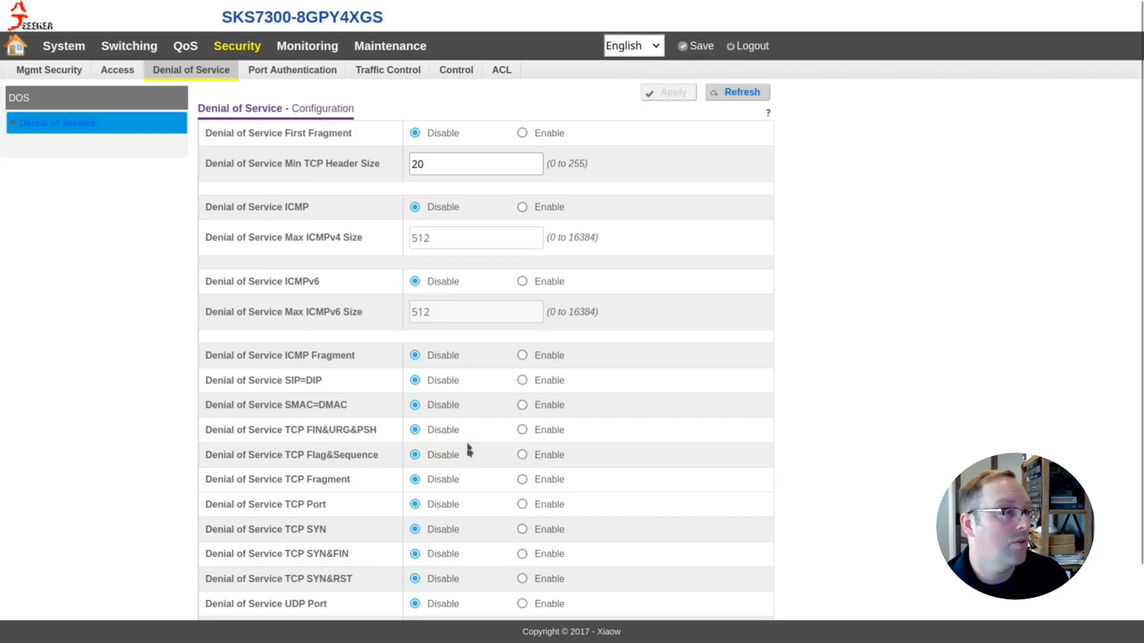
click(278, 74)
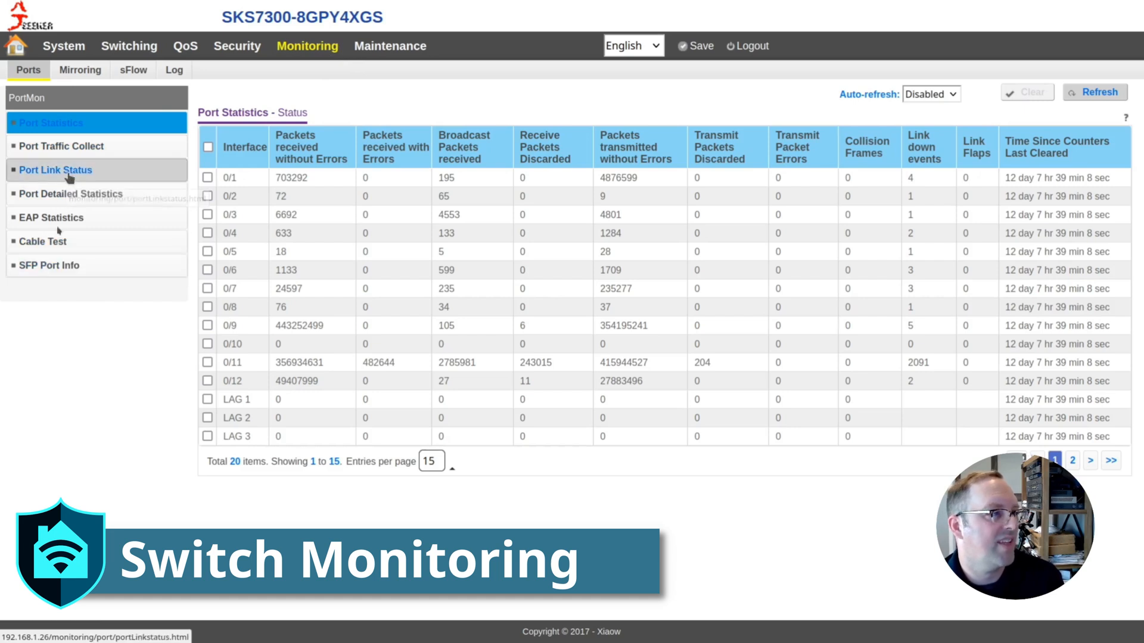
Check the cable test and SFP Port Info pages, then enter the Maintenance section.
click(54, 245)
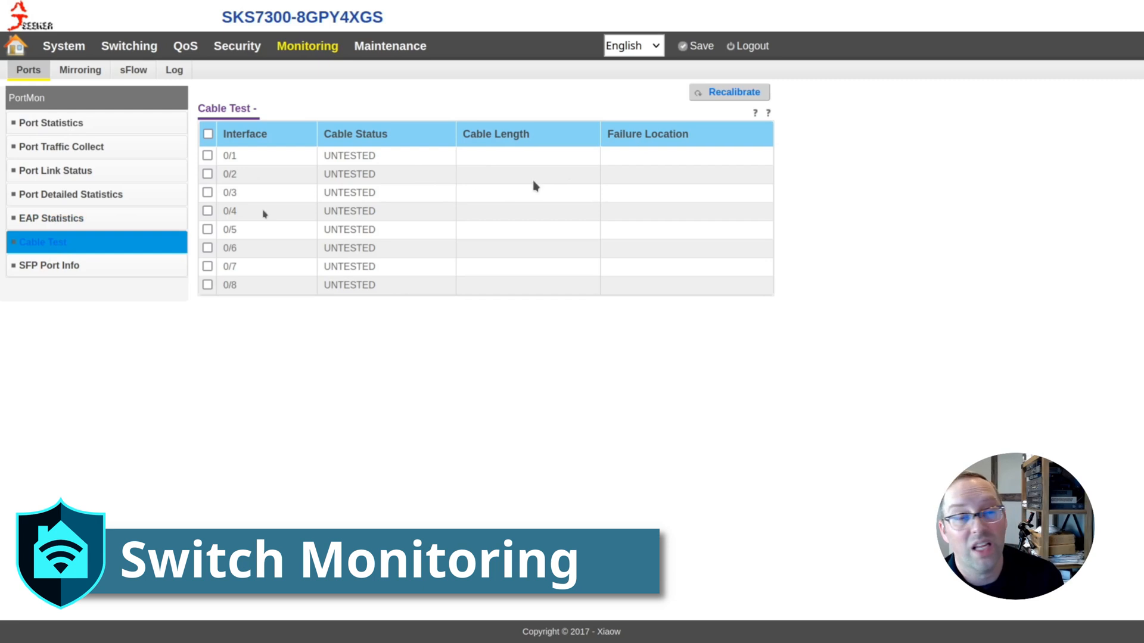
click(52, 265)
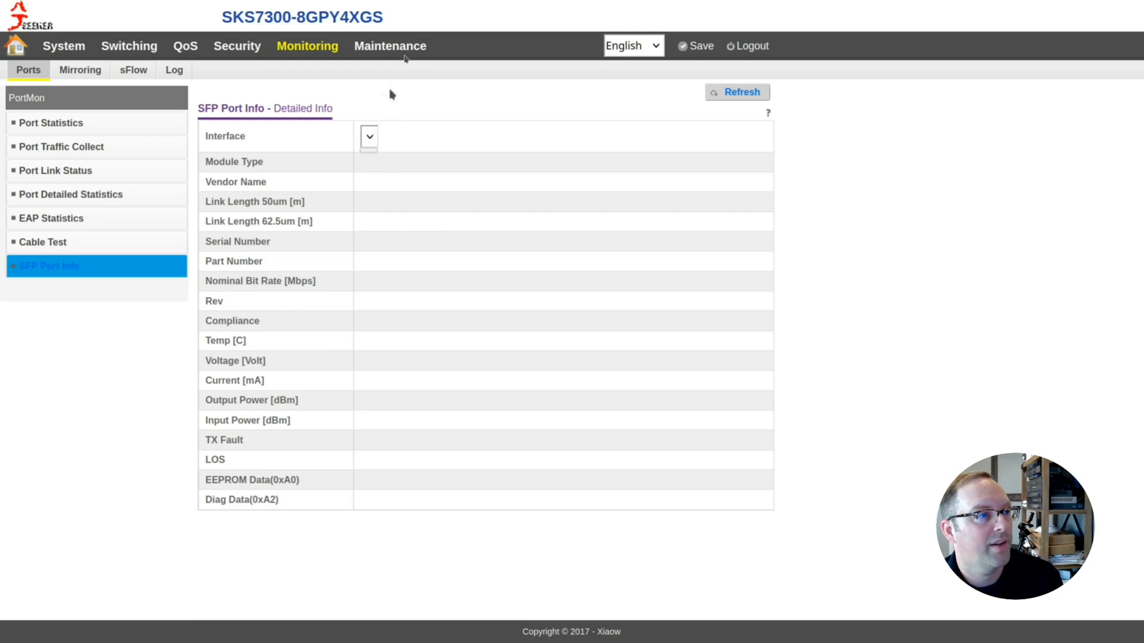
click(406, 51)
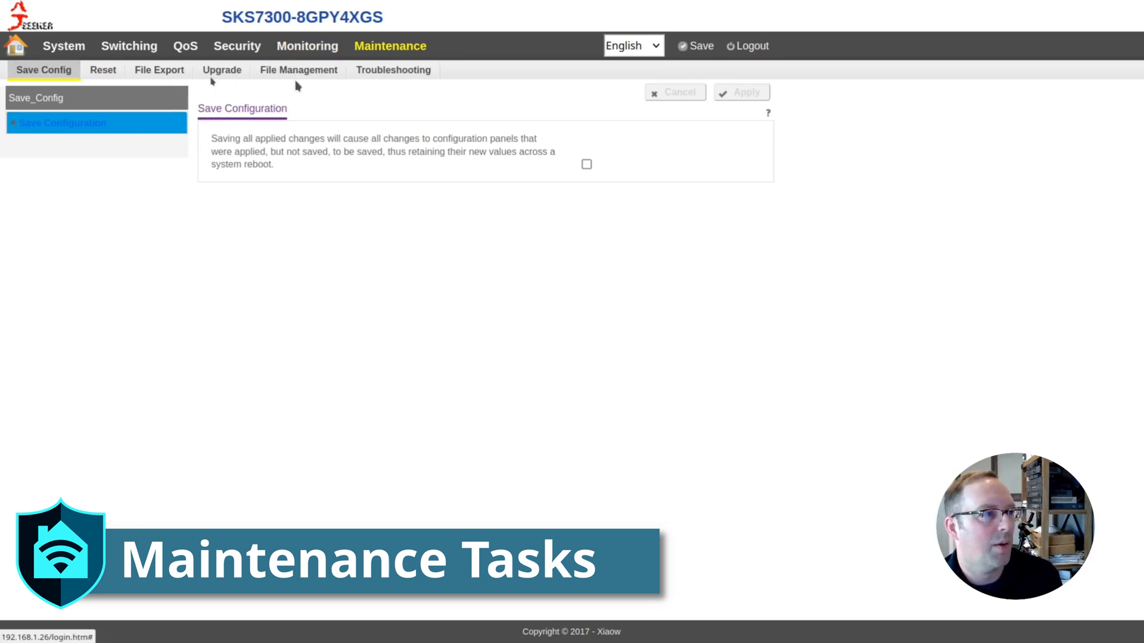
Show the File Upgrade form with its Startup Configuration, TFTP and IPv4 defaults.
click(229, 74)
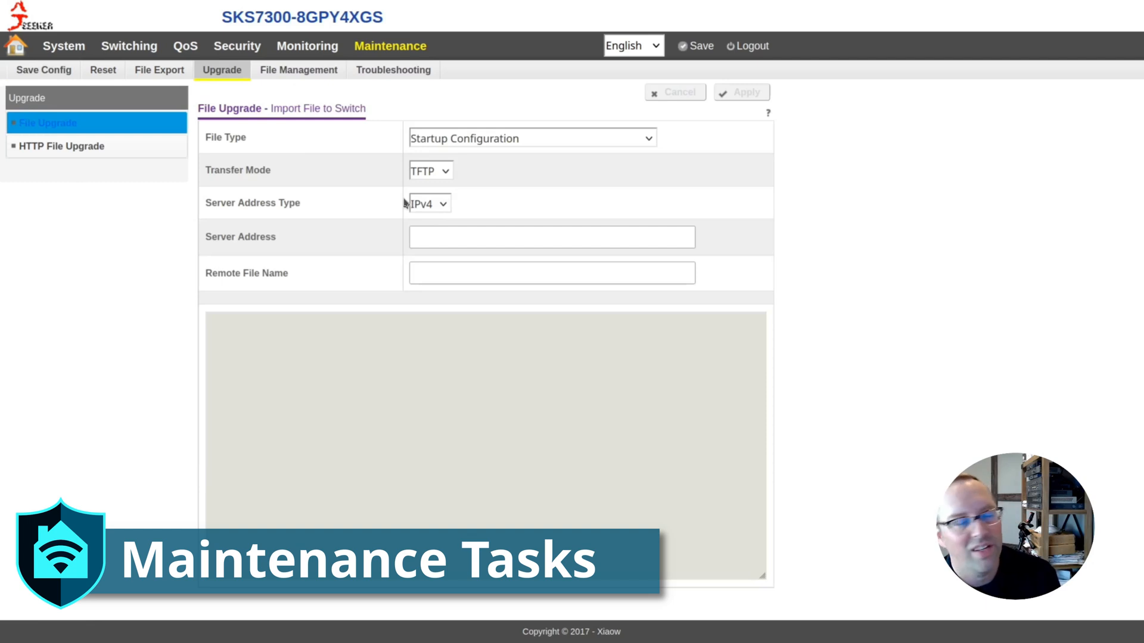